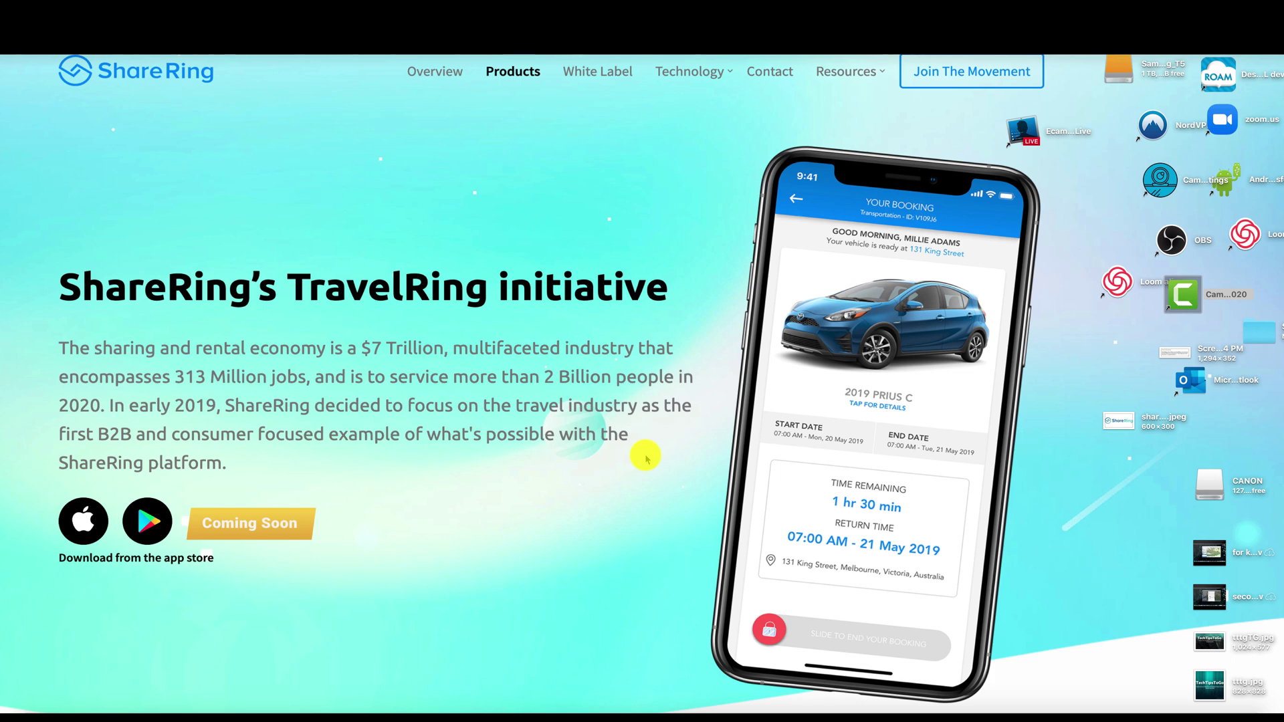
Show Applications in a full-screen Finder window, sorted by Name, with Sync selected.
{"action": "left_click", "coordinate": [33, 713]}
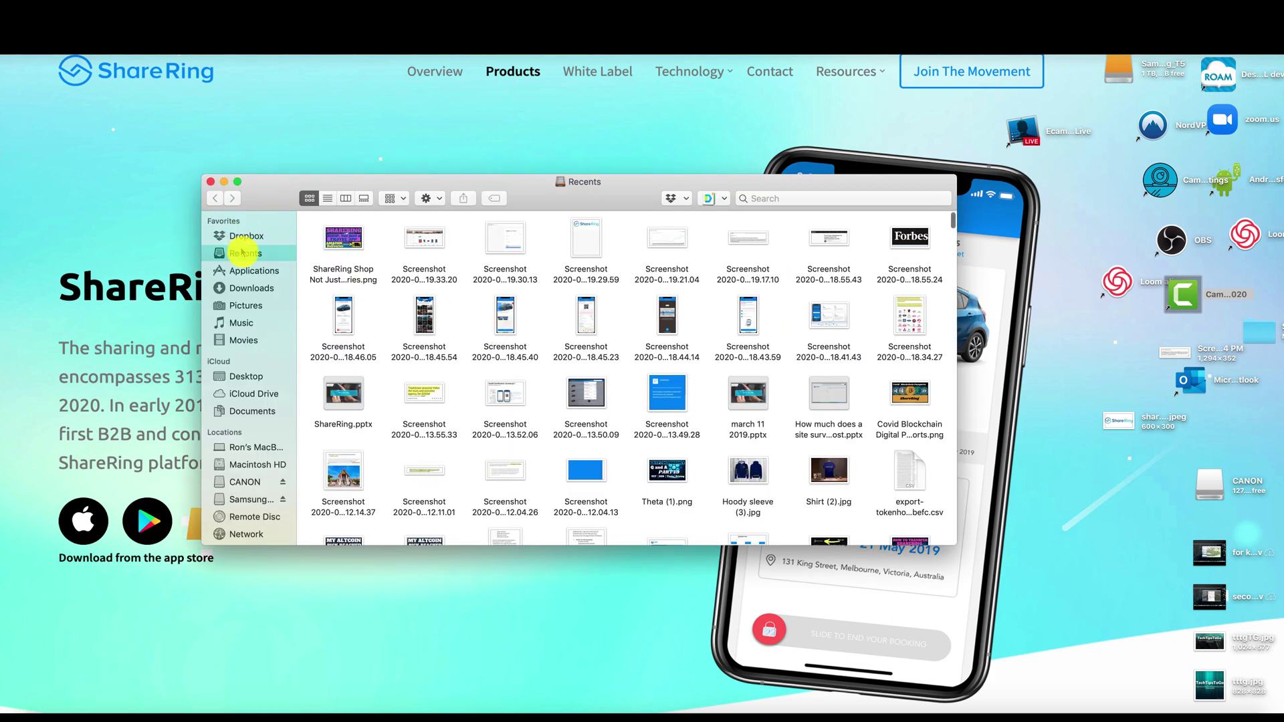
{"action": "left_click", "coordinate": [248, 269]}
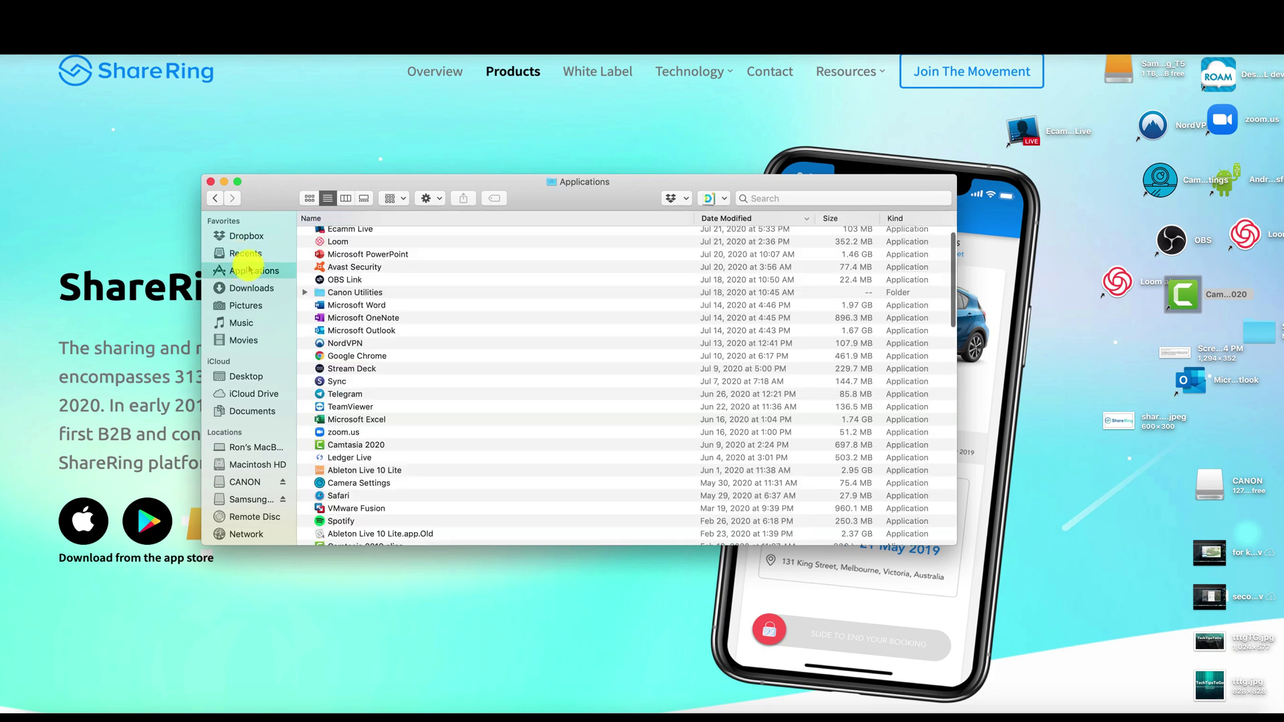
{"action": "left_click", "coordinate": [237, 181]}
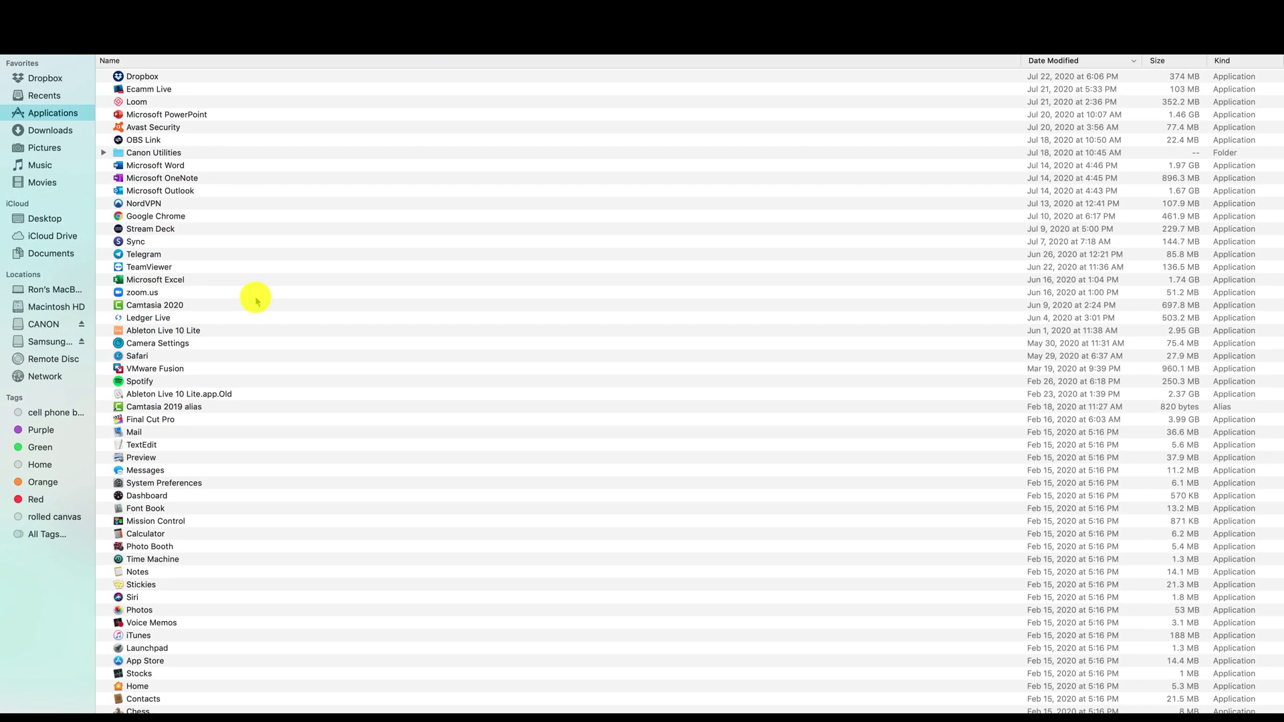
{"action": "left_click", "coordinate": [291, 509]}
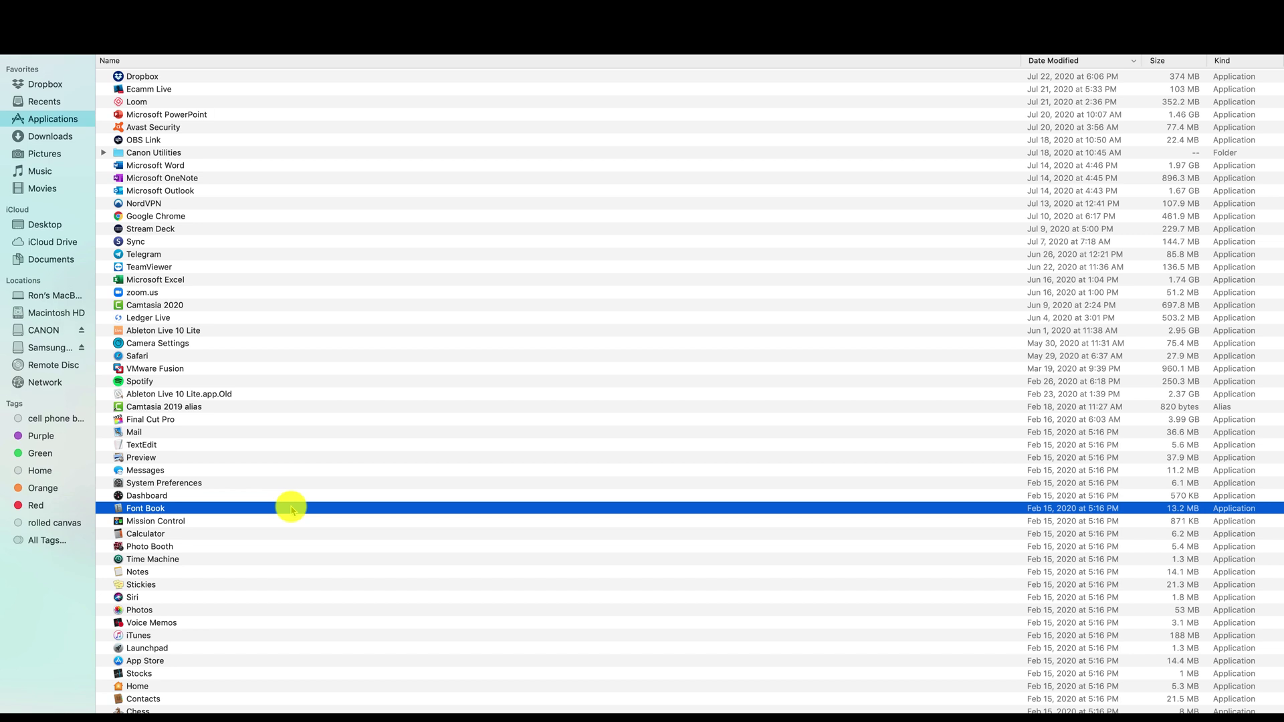
{"action": "key", "text": "s"}
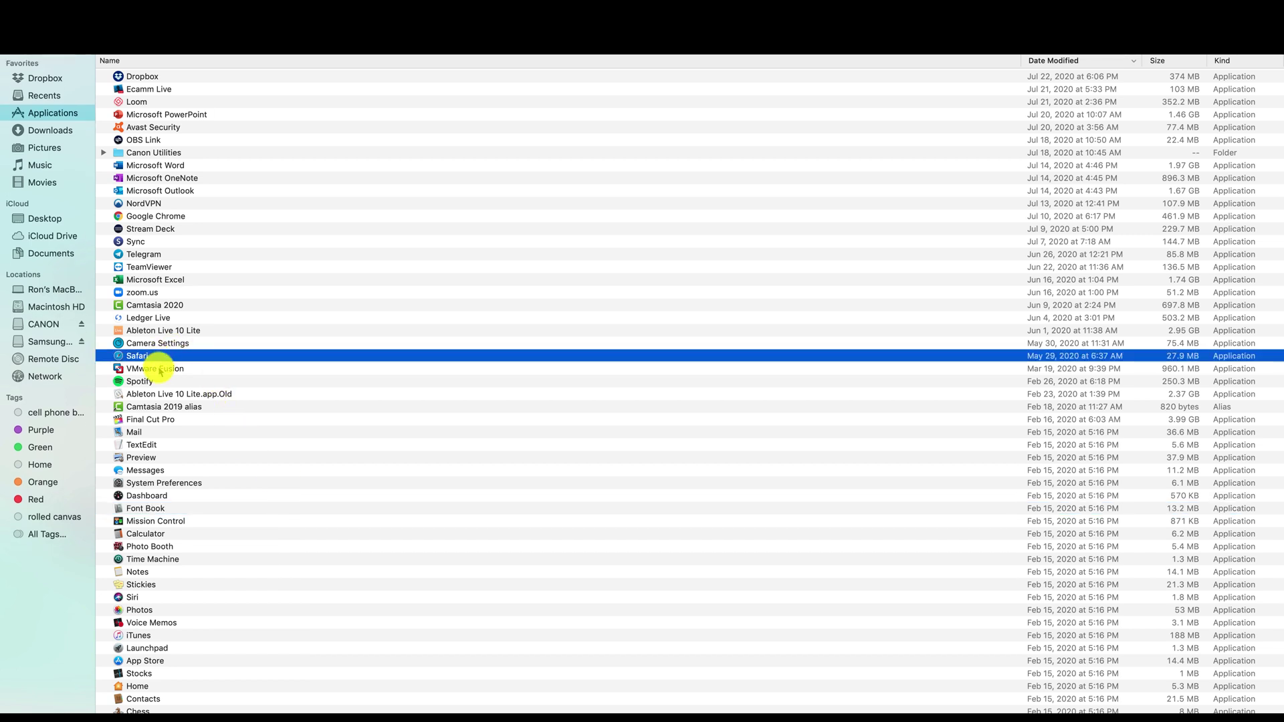
{"action": "key", "text": "ctrl+alt+super+1"}
{"action": "left_click", "coordinate": [136, 516]}
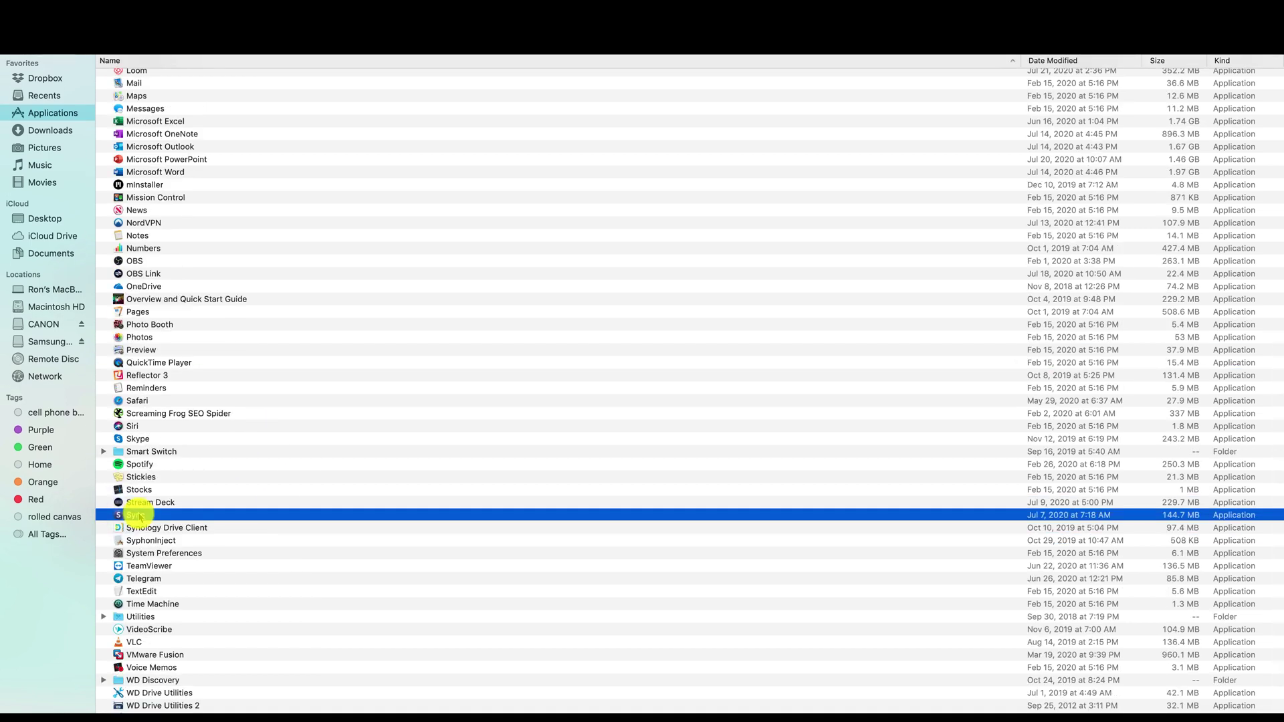
Launch Sync, make its window full screen, and open the Manager tile under New Apps.
{"action": "double_click", "coordinate": [136, 517]}
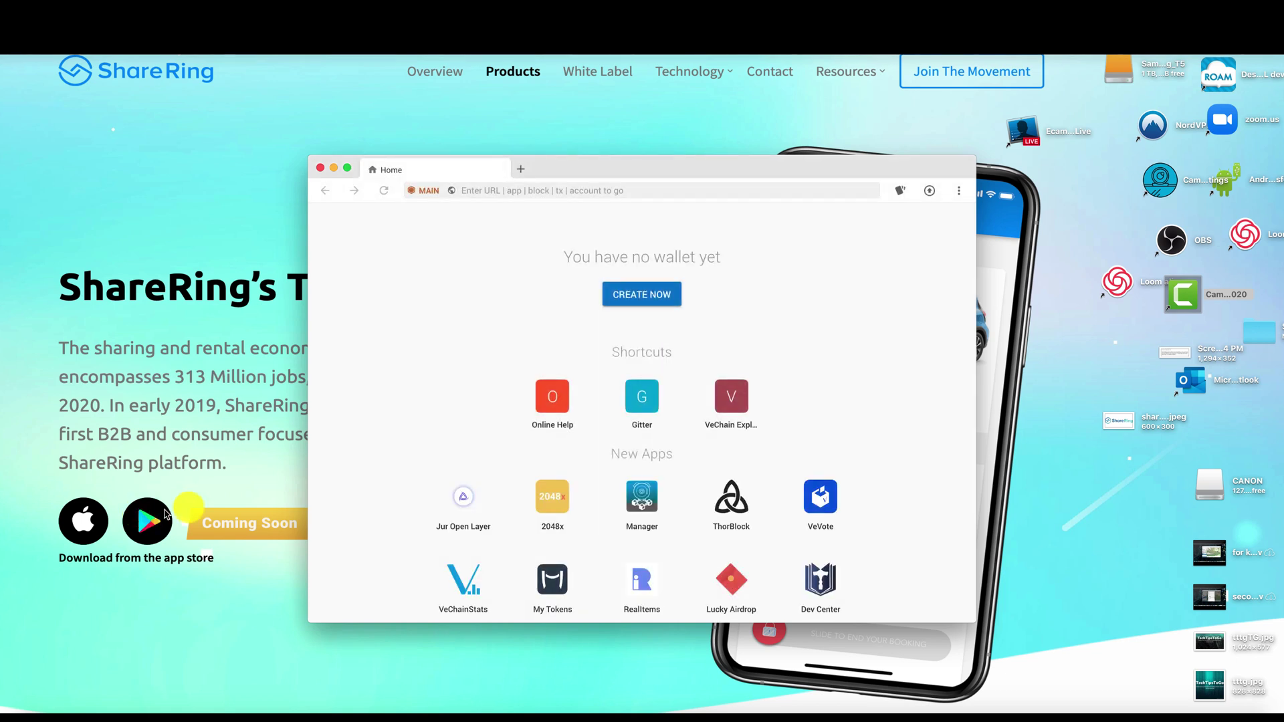
{"action": "scroll", "coordinate": [545, 399], "scroll_direction": "down", "scroll_amount": 1}
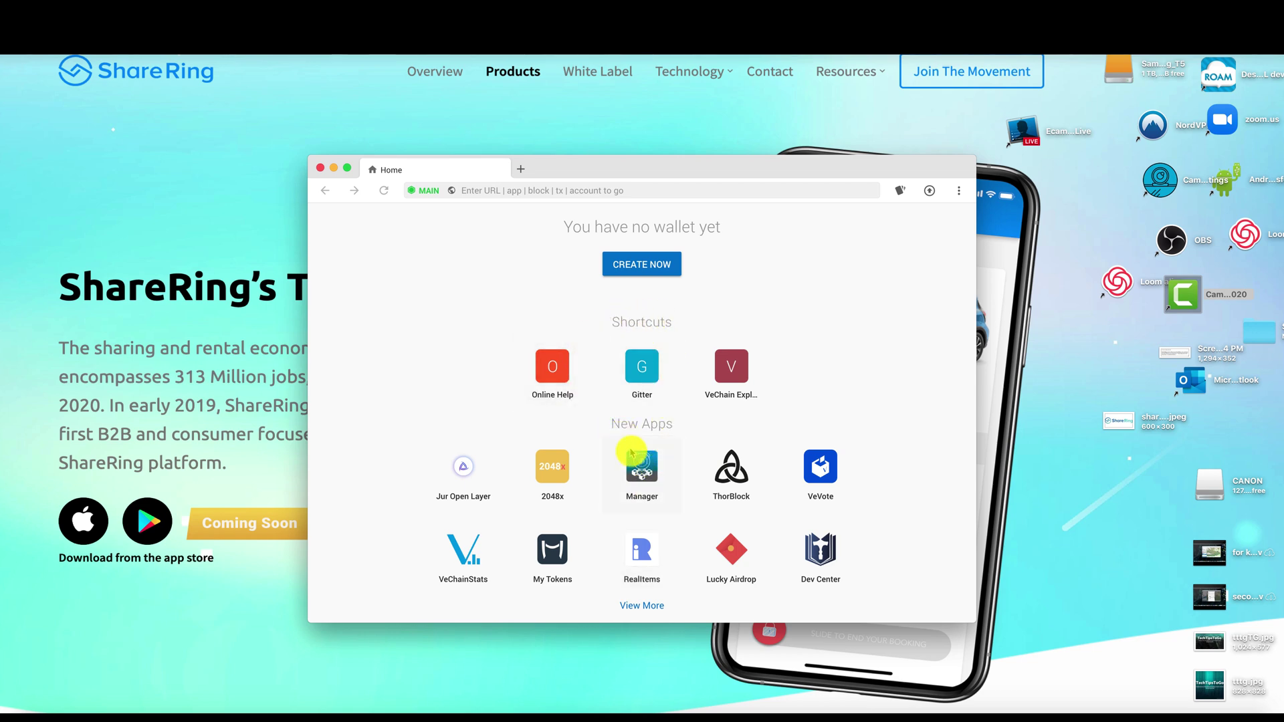
{"action": "left_click", "coordinate": [347, 169]}
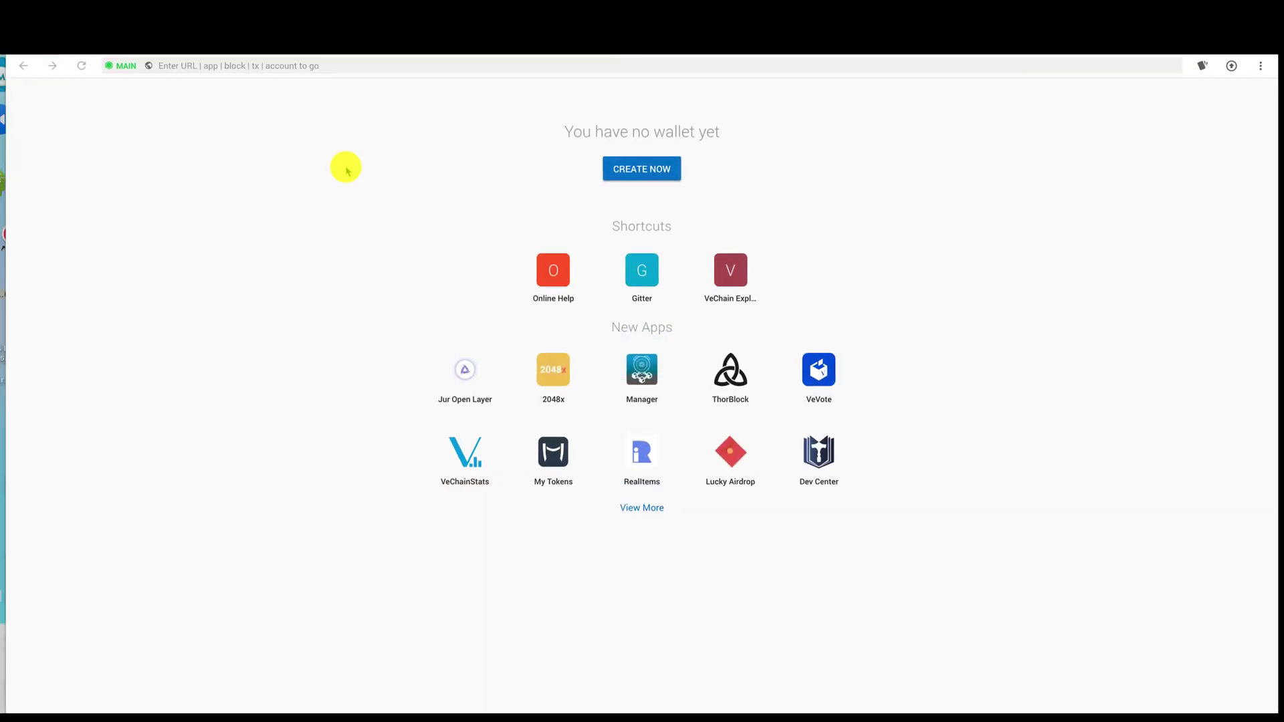
{"action": "left_click", "coordinate": [634, 364]}
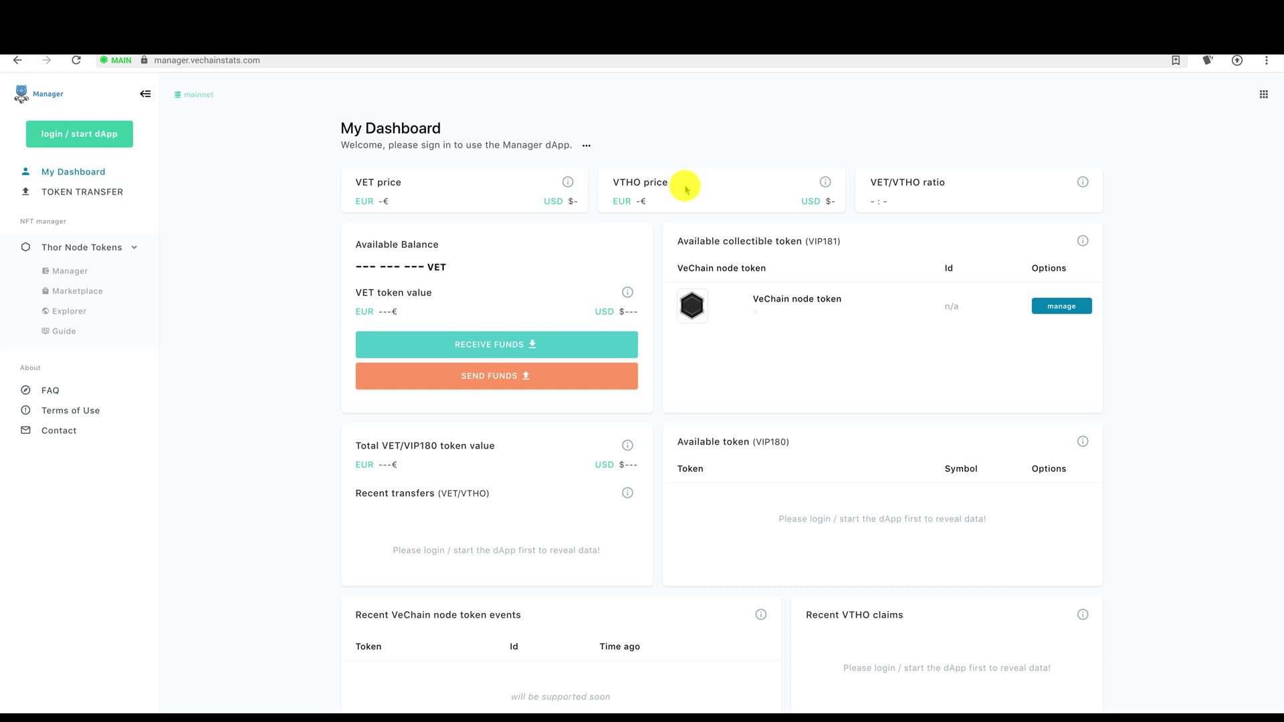
Start the Manager login, accept the terms of use, and proceed to wallet connection.
{"action": "left_click", "coordinate": [56, 141]}
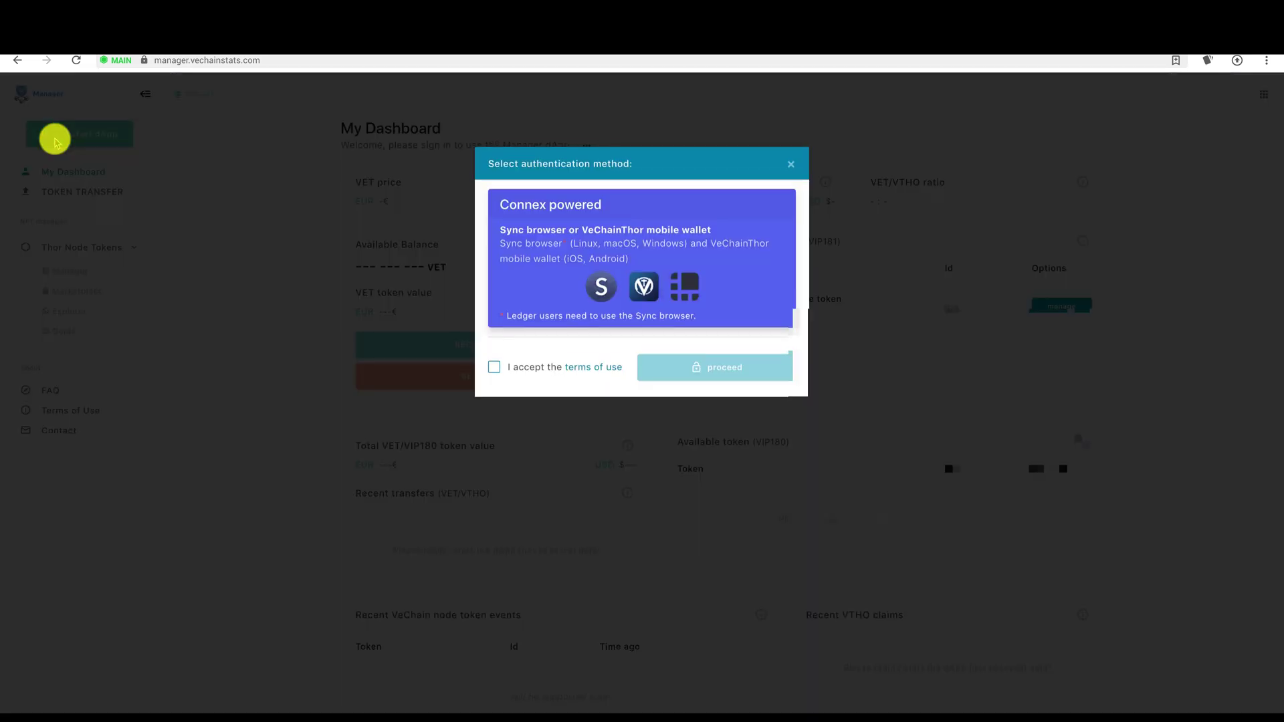
{"action": "left_click", "coordinate": [495, 370]}
{"action": "left_click", "coordinate": [715, 382]}
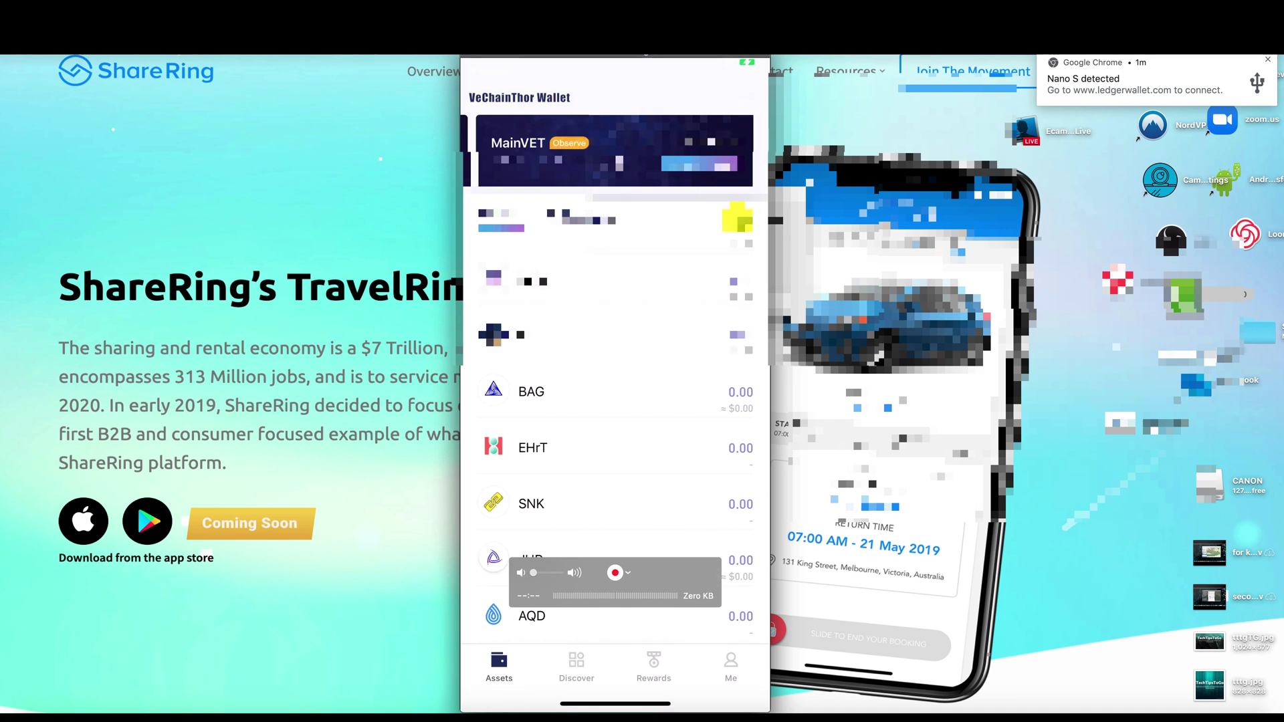
Check the sign-in request and phone wallet, then connect the Ledger in the Sync popup to sign.
{"action": "key", "text": "super+Tab"}
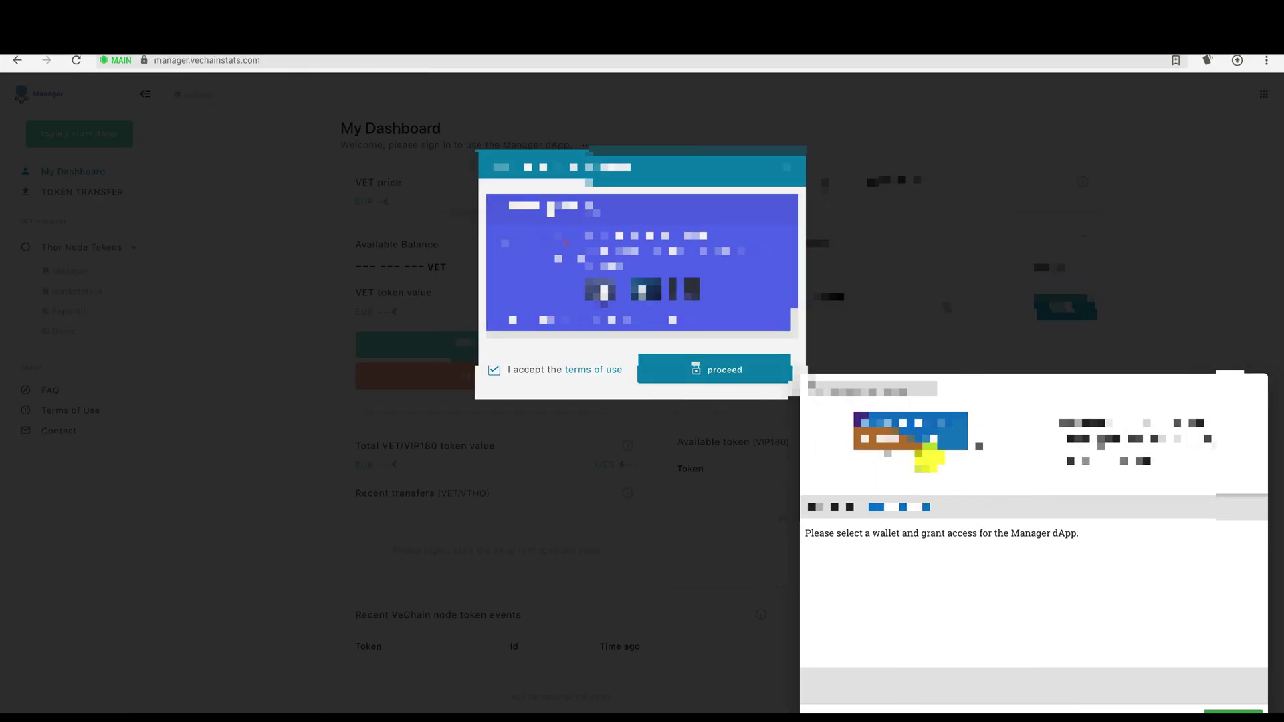
{"action": "key", "text": "super+Tab"}
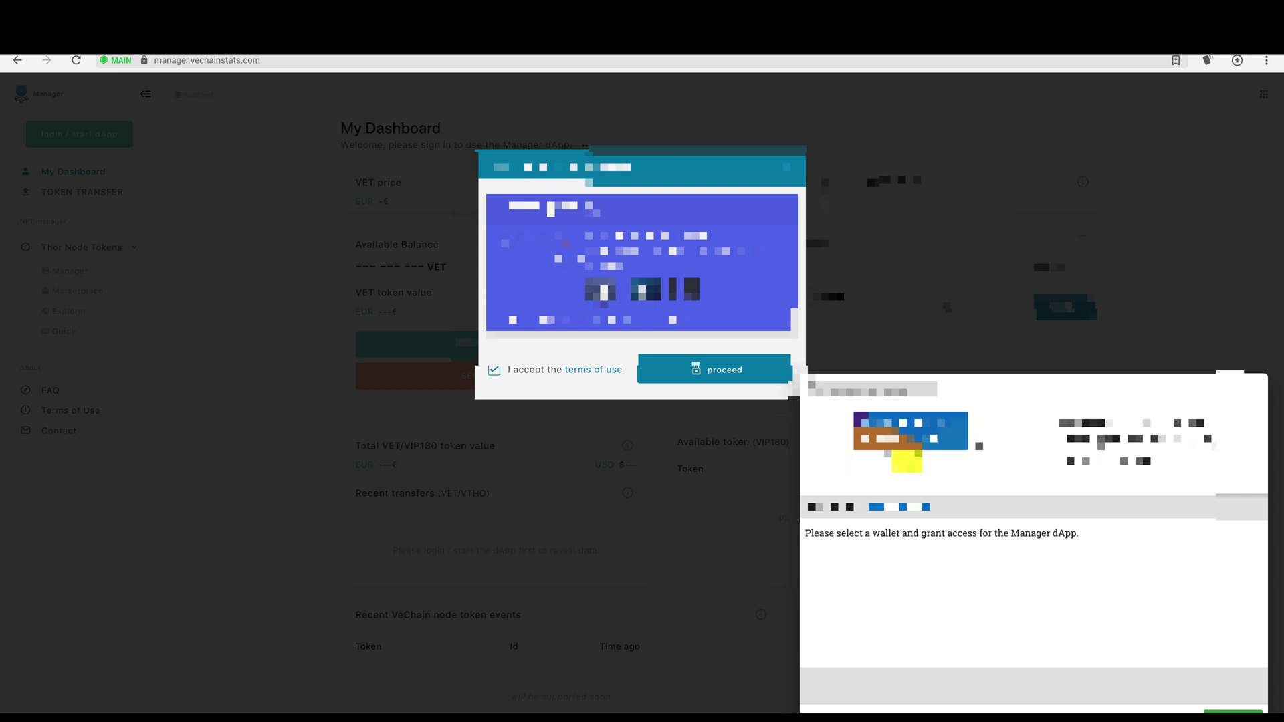
{"action": "left_click", "coordinate": [1232, 709]}
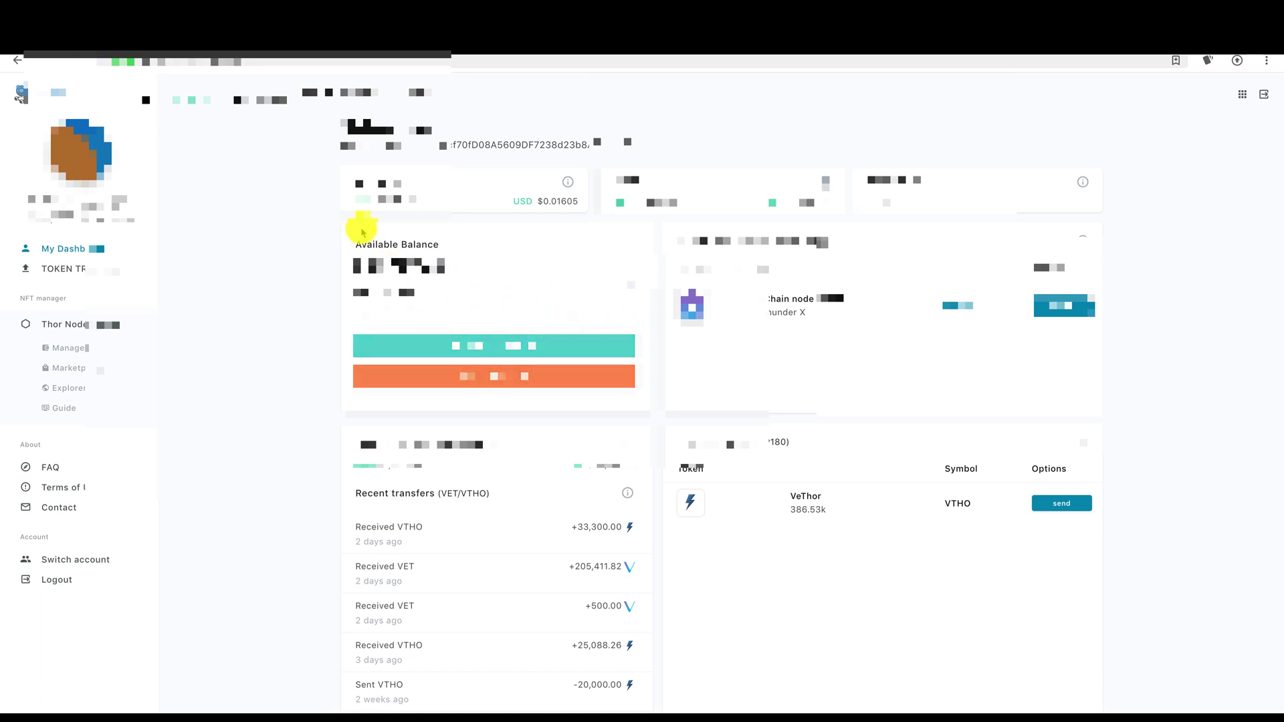
Leave the loaded Manager dashboard and switch over to the Crypto.com Exchange in Chrome.
{"action": "key", "text": "super+Tab"}
{"action": "key", "text": "super+Tab"}
{"action": "key", "text": "super+Tab"}
{"action": "key", "text": "super+Tab"}
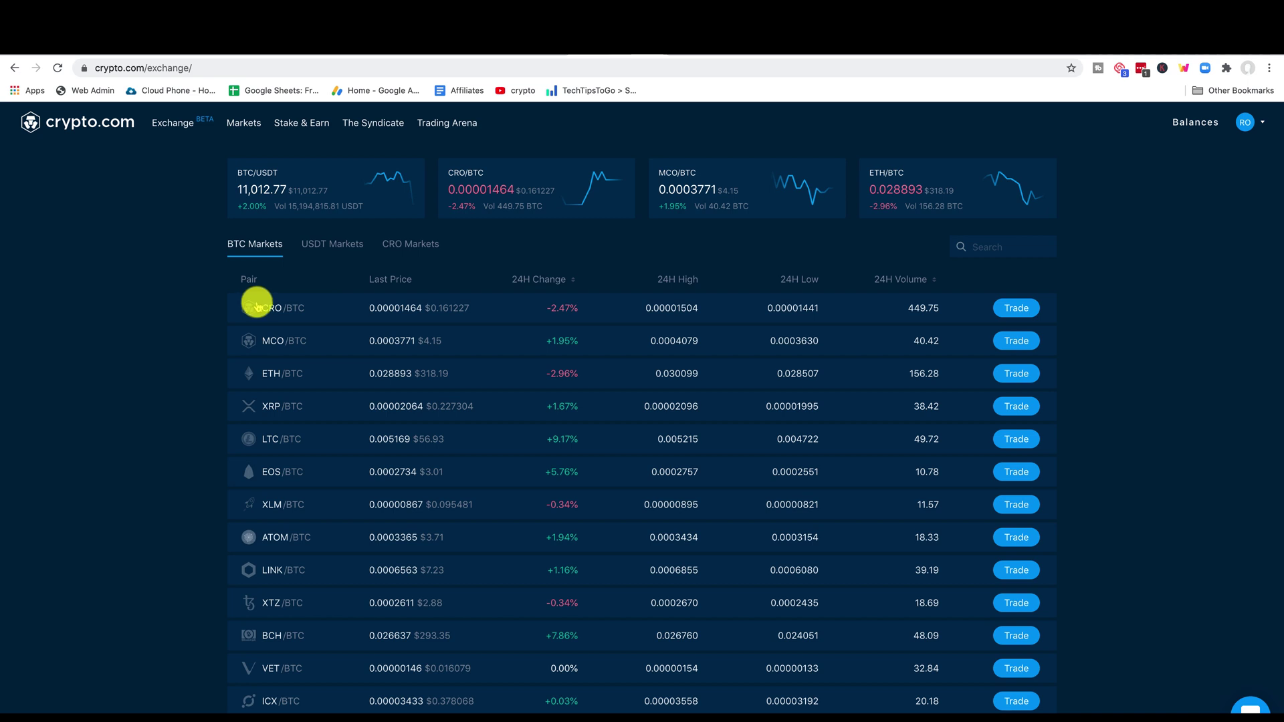
Filter the exchange Balances by 'vet' and start a withdrawal on the VET row.
{"action": "scroll", "coordinate": [164, 281], "scroll_direction": "down", "scroll_amount": 3}
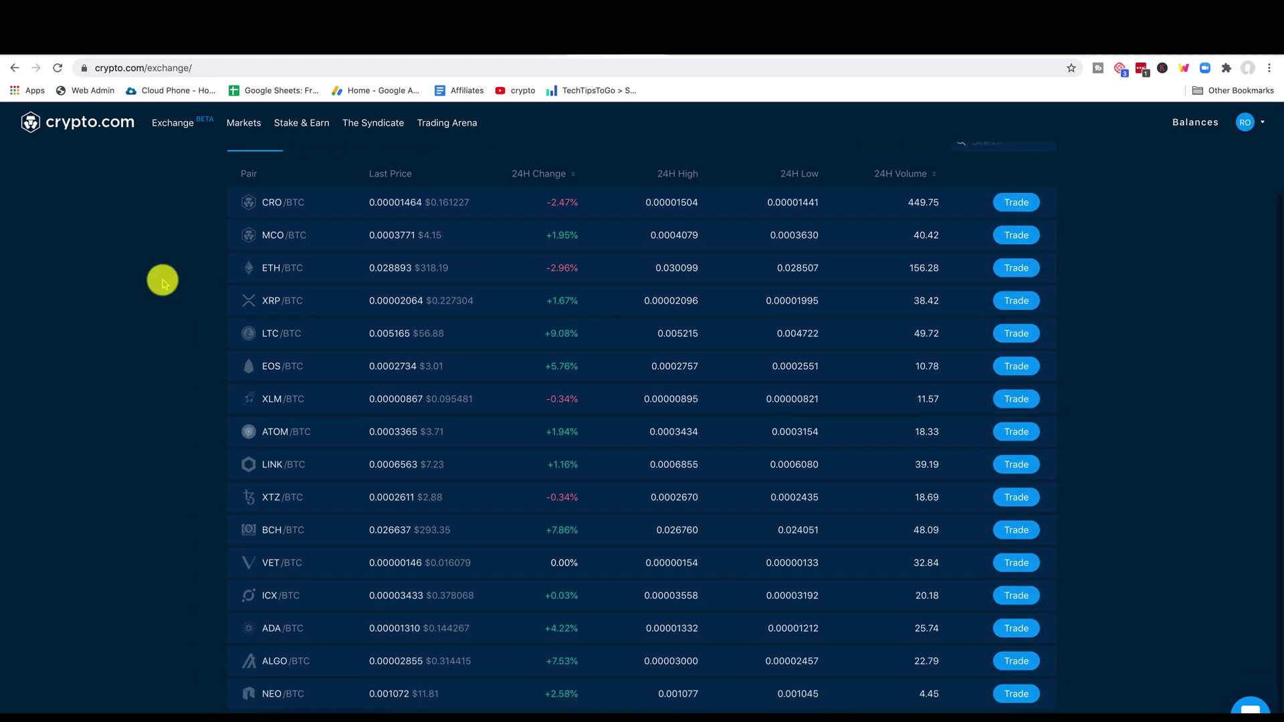
{"action": "scroll", "coordinate": [164, 280], "scroll_direction": "up", "scroll_amount": 3}
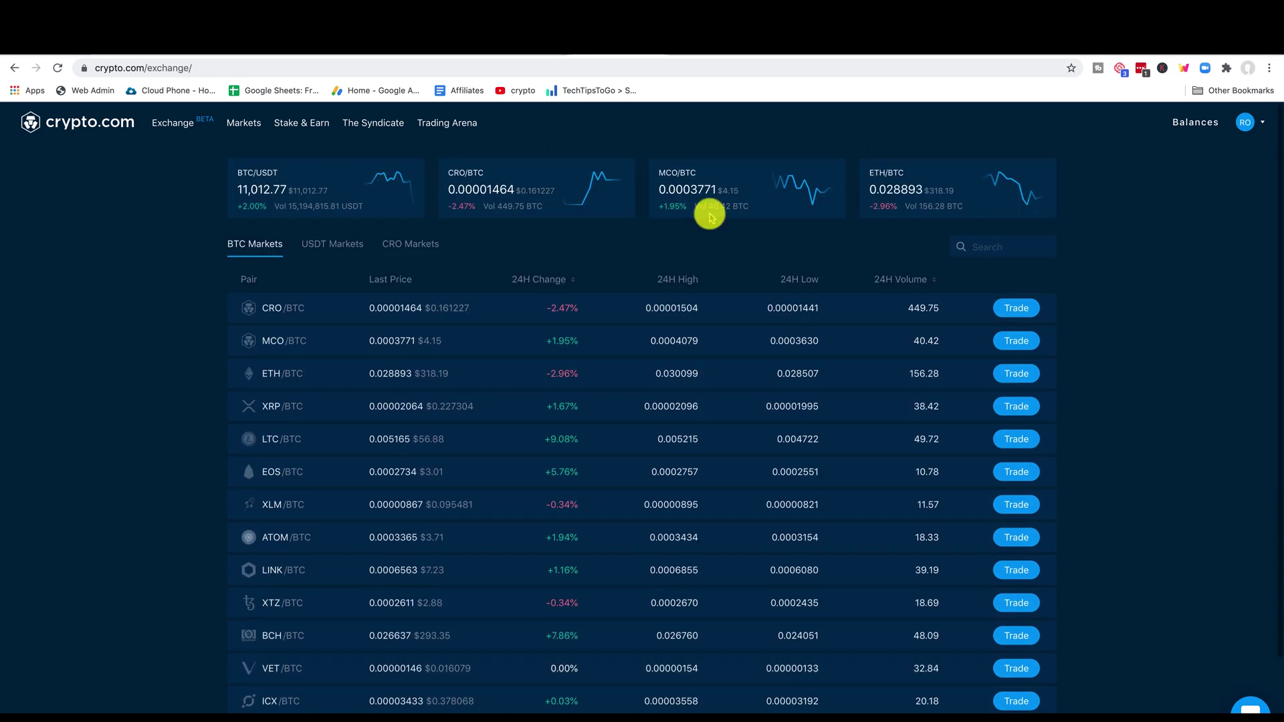
{"action": "left_click", "coordinate": [1199, 120]}
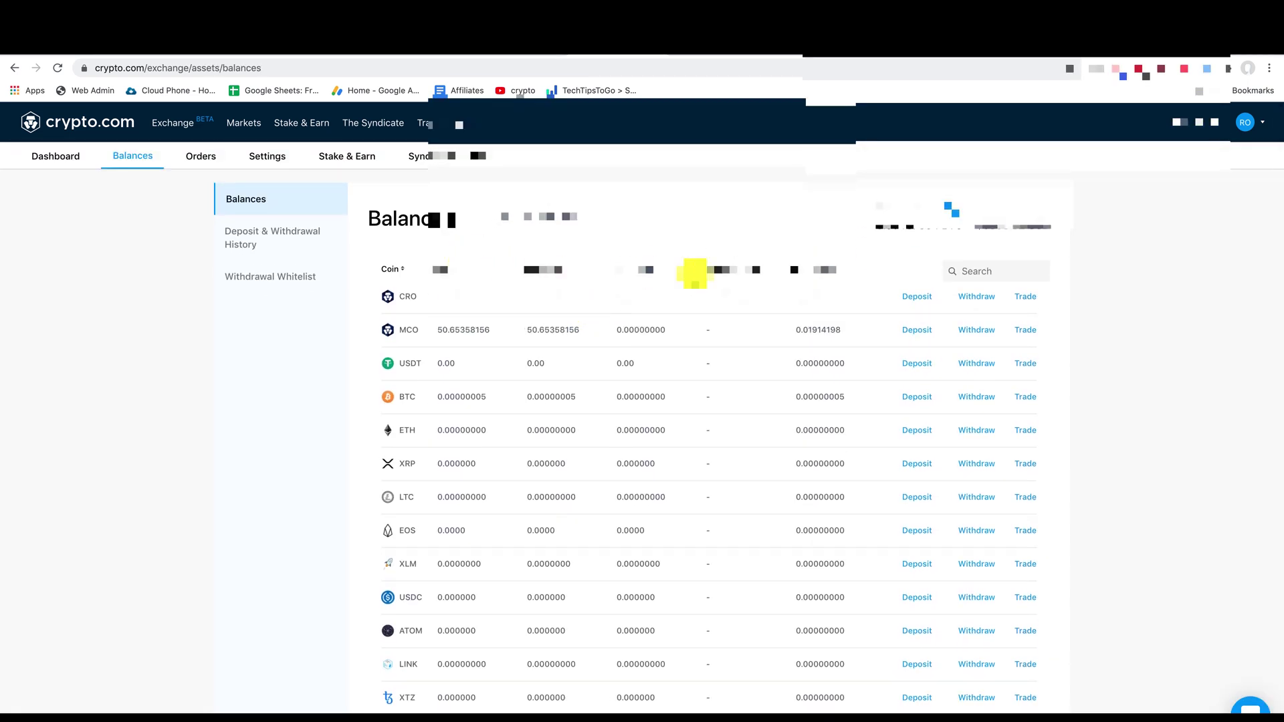
{"action": "left_click", "coordinate": [981, 273]}
{"action": "type", "text": "vet"}
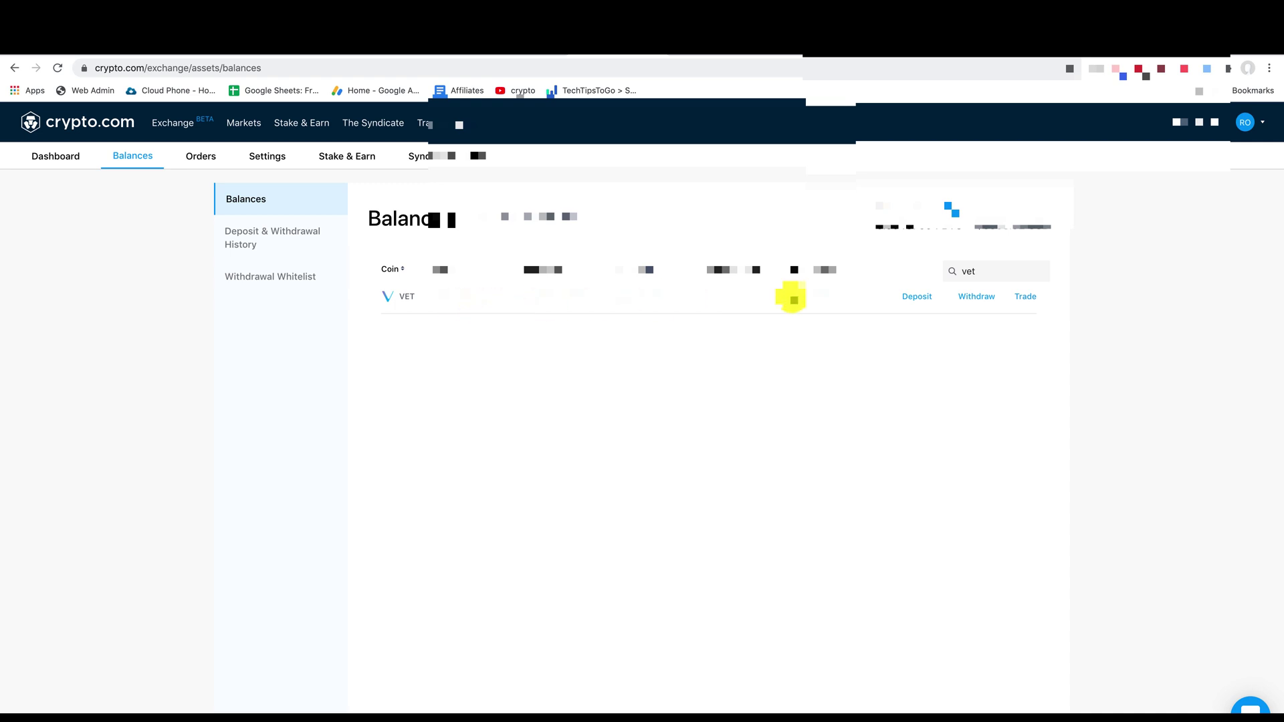
{"action": "left_click", "coordinate": [990, 298]}
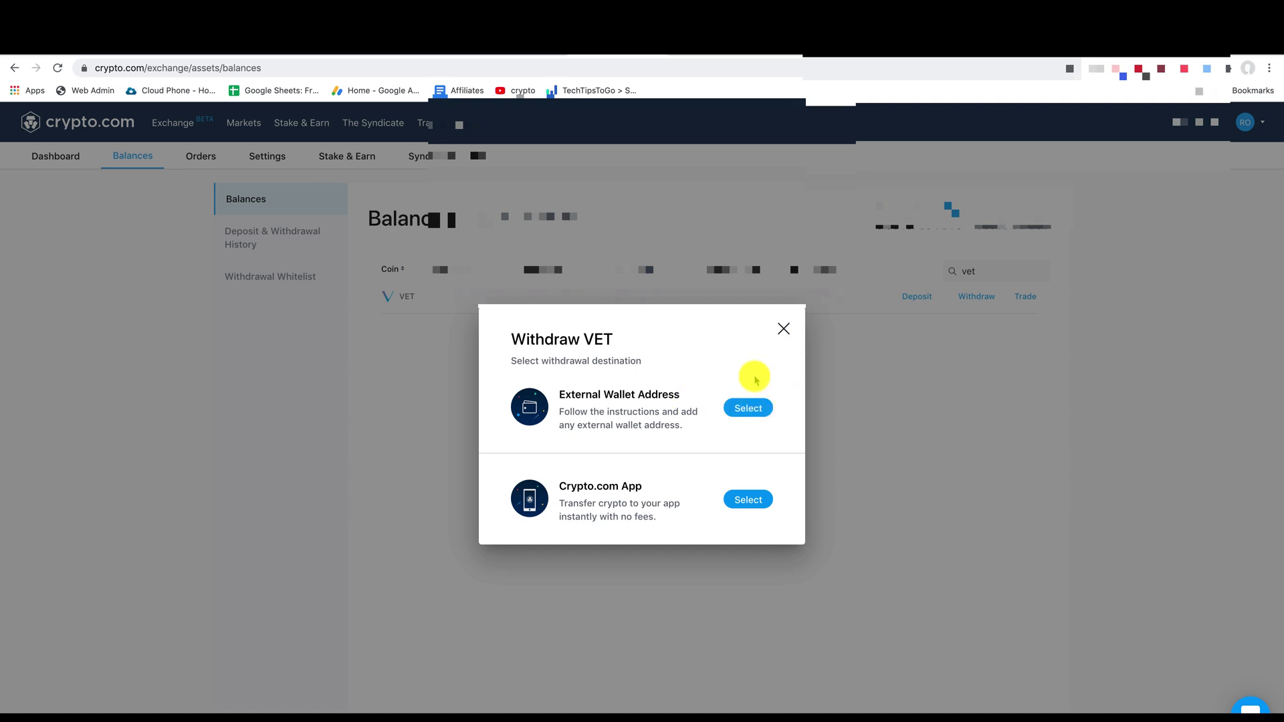
Pick External Wallet Address, then follow the 2FA-required prompt to Security settings.
{"action": "left_click", "coordinate": [748, 410]}
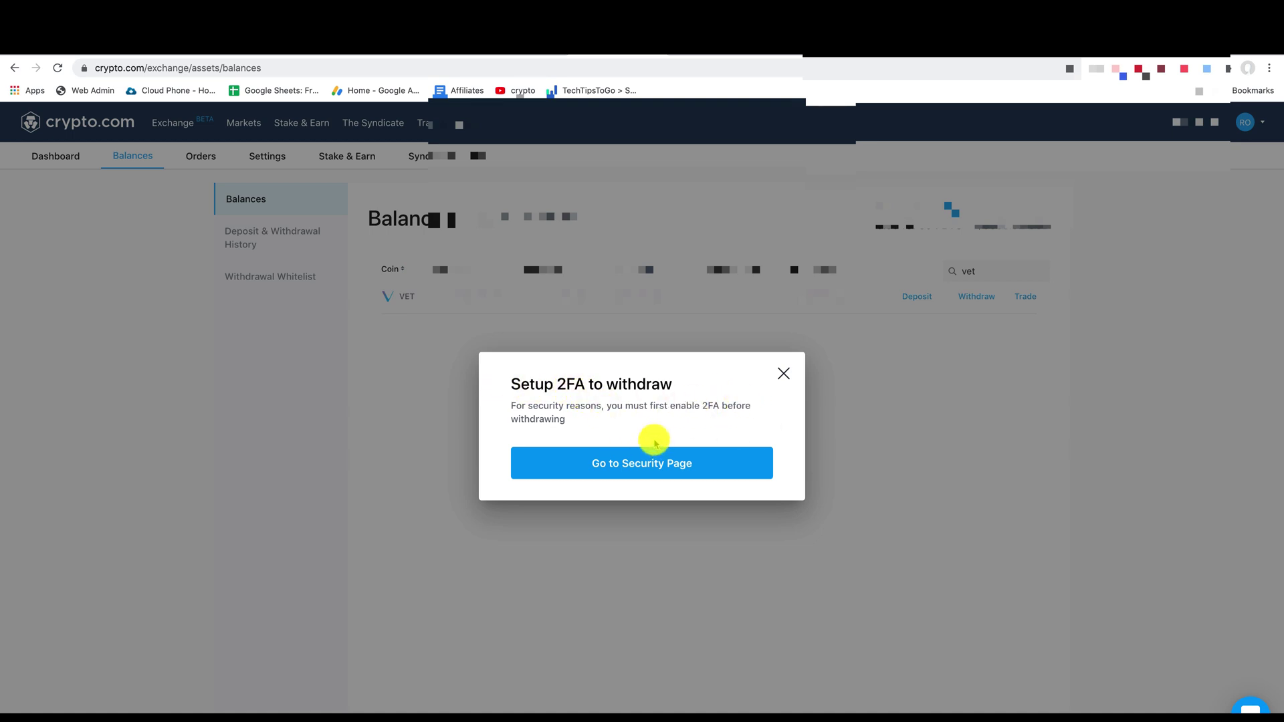
{"action": "left_click", "coordinate": [645, 461]}
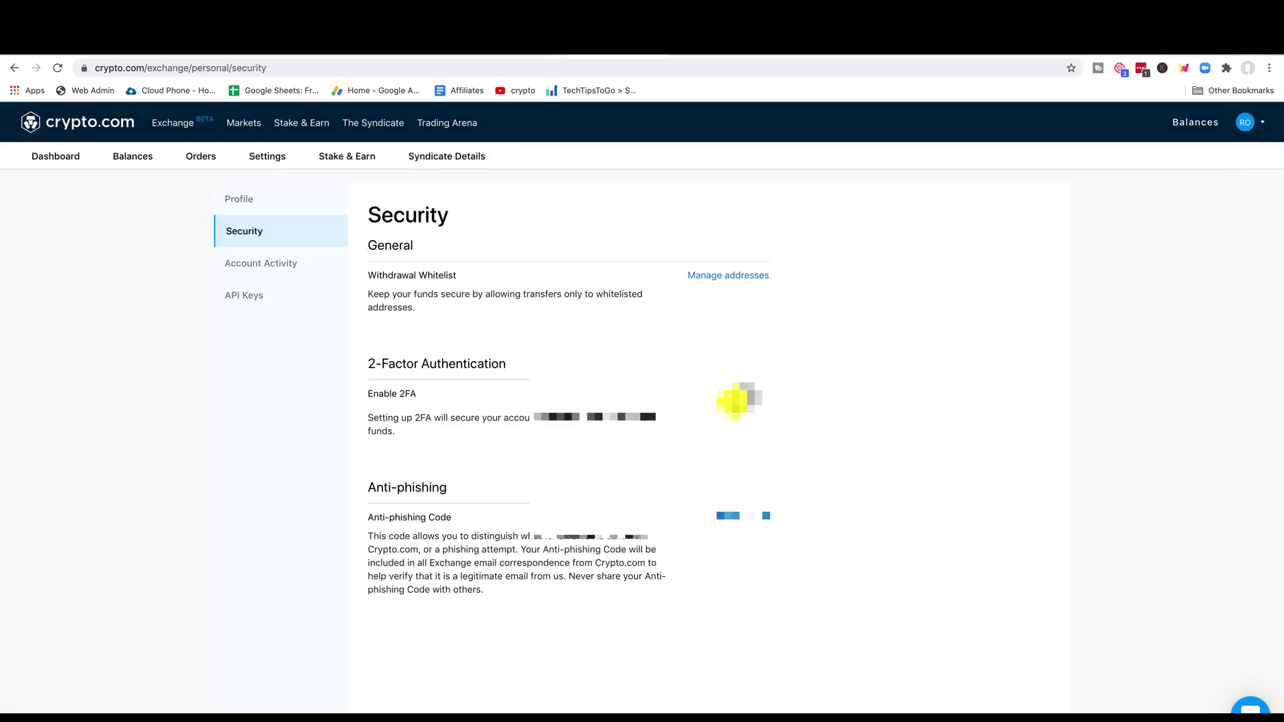
Turn on the Enable 2FA toggle to bring up the 2FA setup barcode.
{"action": "left_click", "coordinate": [750, 398]}
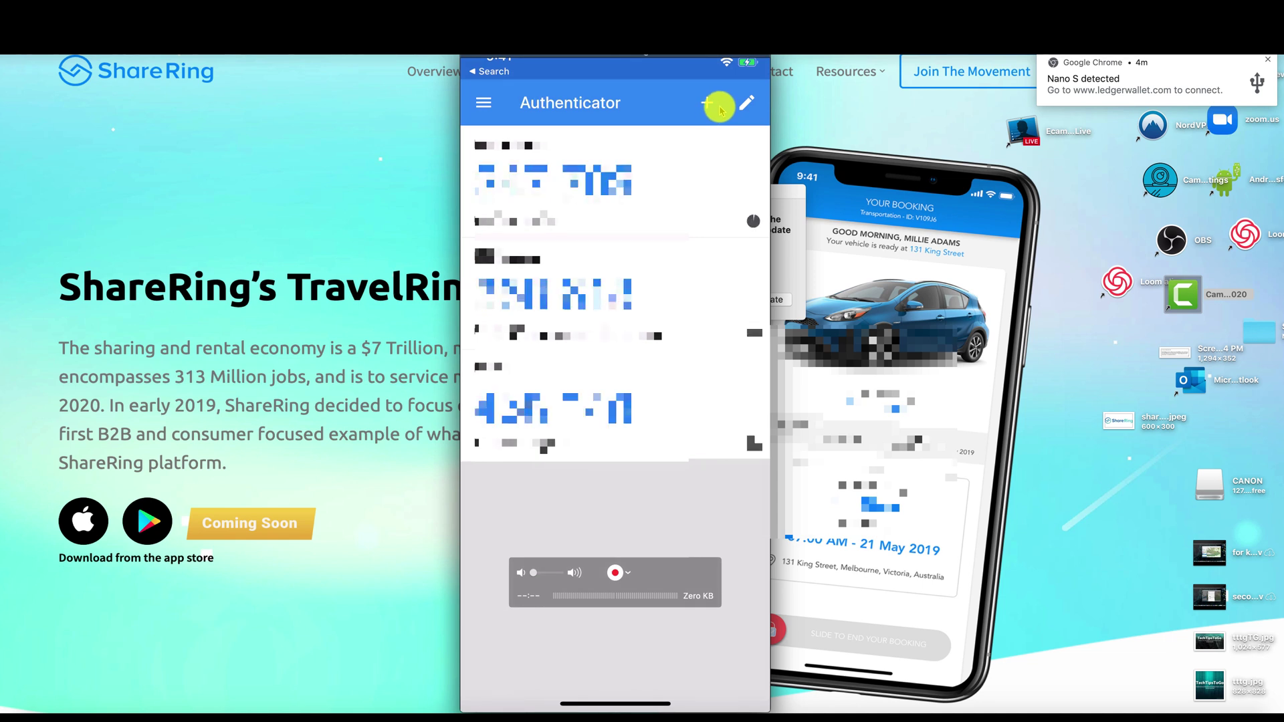
Add the exchange account in Authenticator by scanning its barcode, then return to Chrome.
{"action": "left_click", "coordinate": [720, 108]}
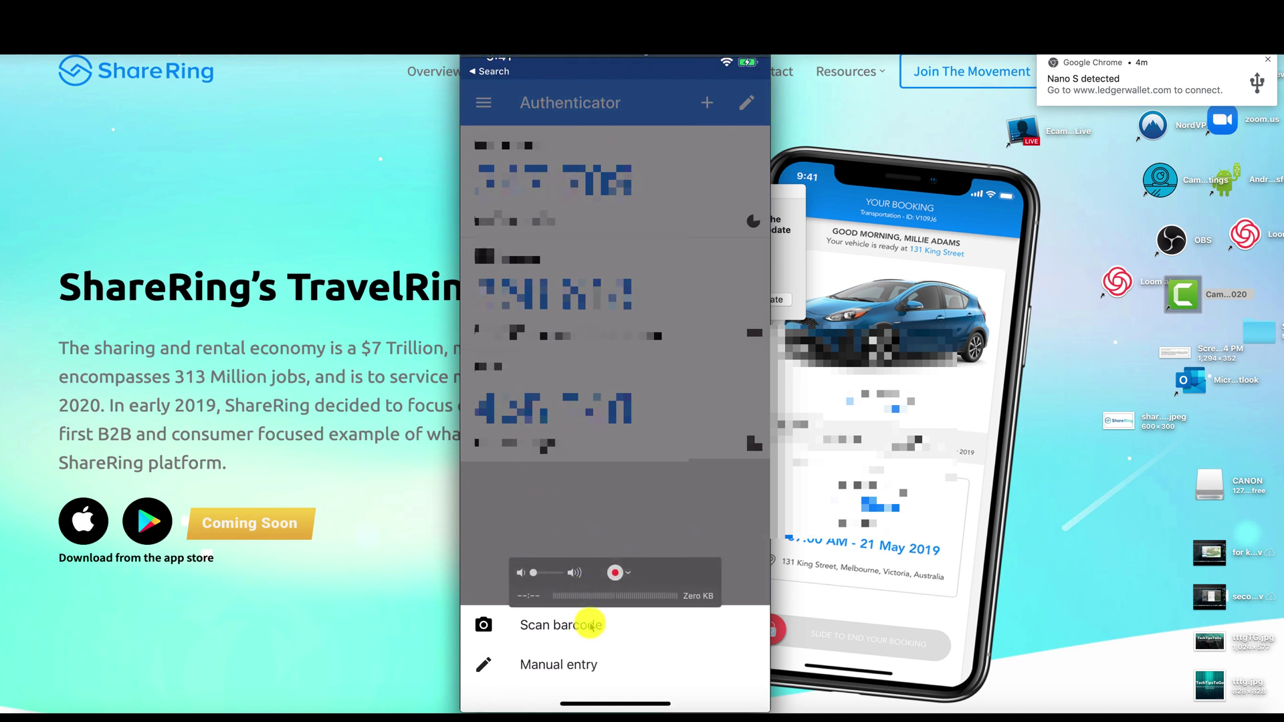
{"action": "key", "text": "super+Tab"}
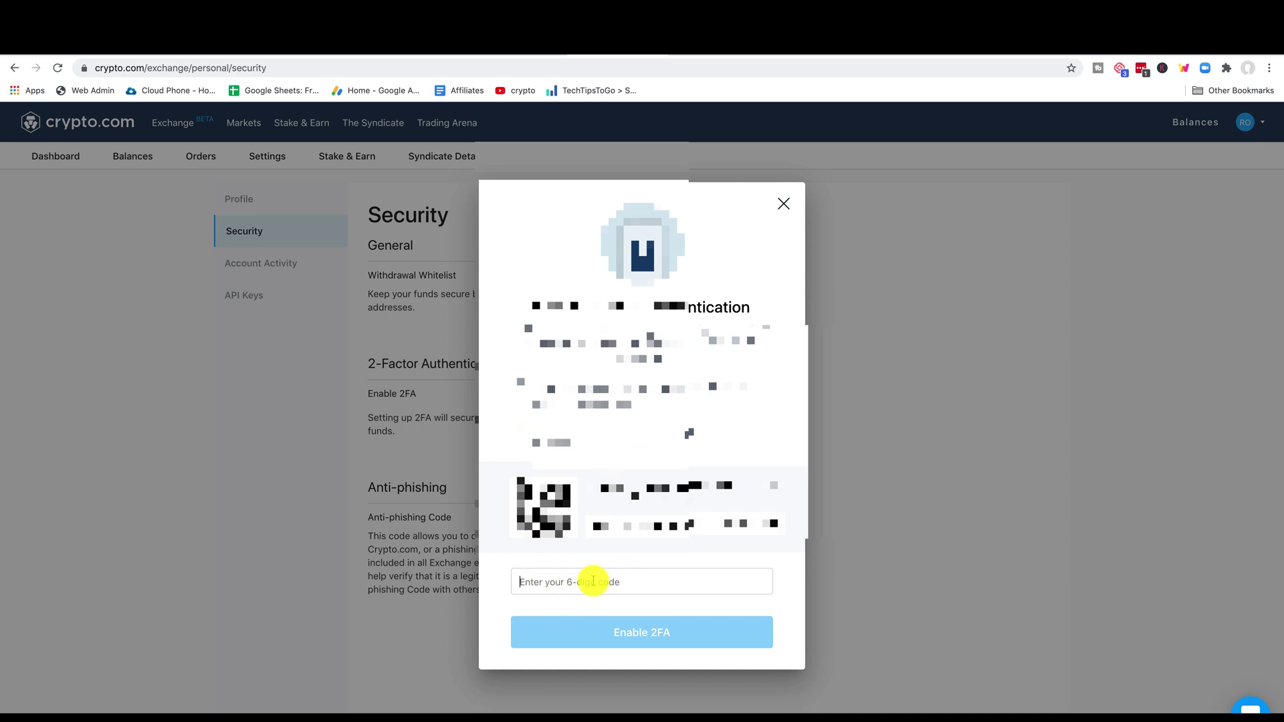
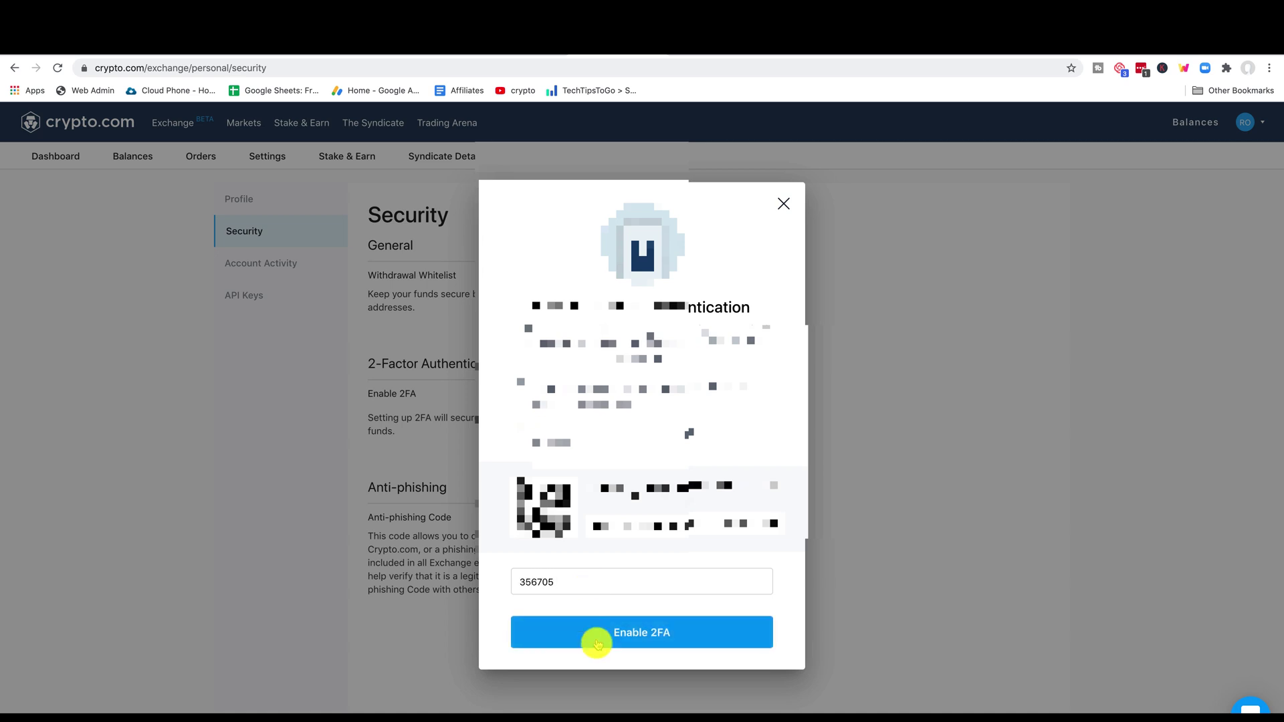
Enter the authenticator's 6-digit code to enable 2FA, then open Manage addresses for the whitelist.
{"action": "left_click", "coordinate": [639, 633]}
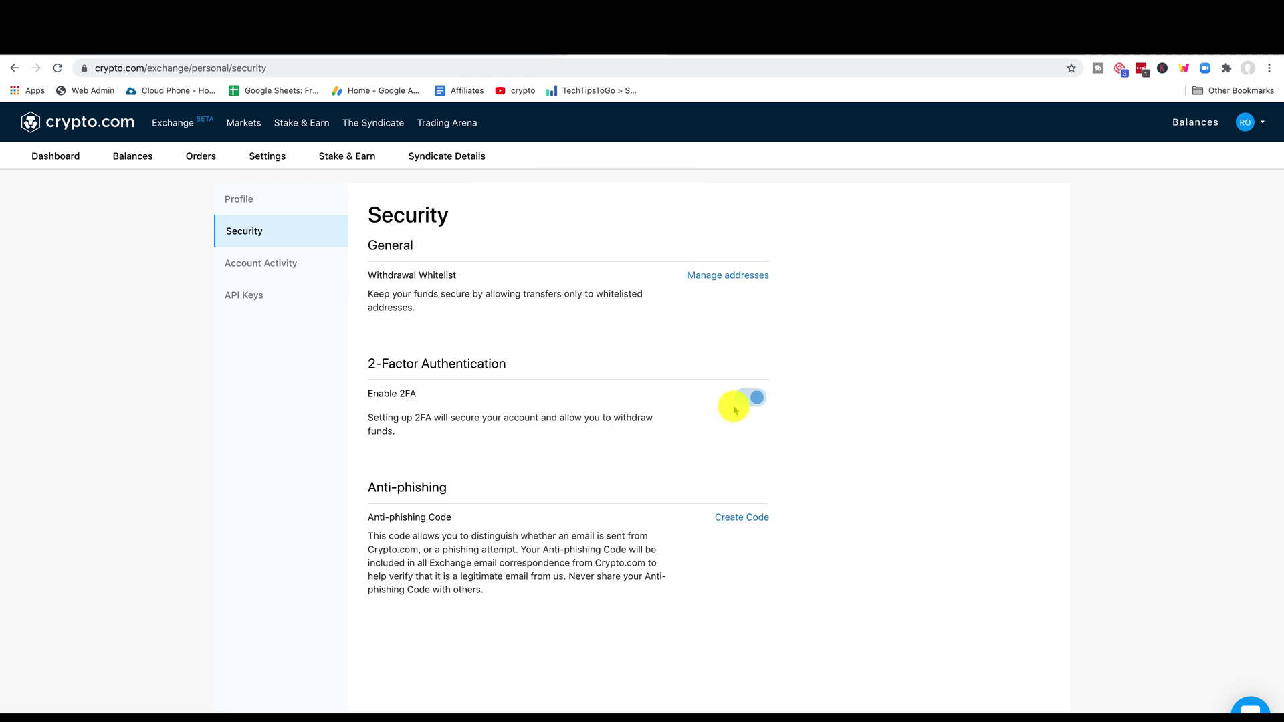
{"action": "left_click", "coordinate": [731, 277]}
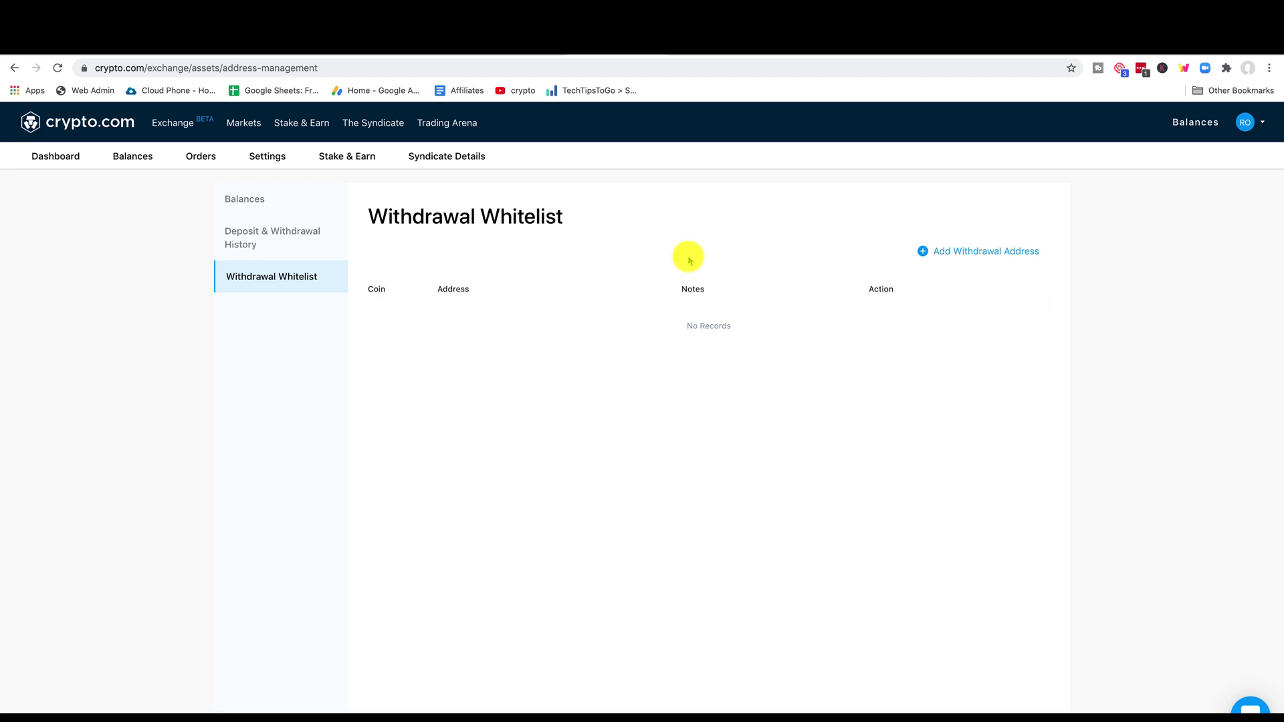
Start a new withdrawal address with coin VET and label VET MAIN, then switch to VeChain Manager.
{"action": "left_click", "coordinate": [942, 253]}
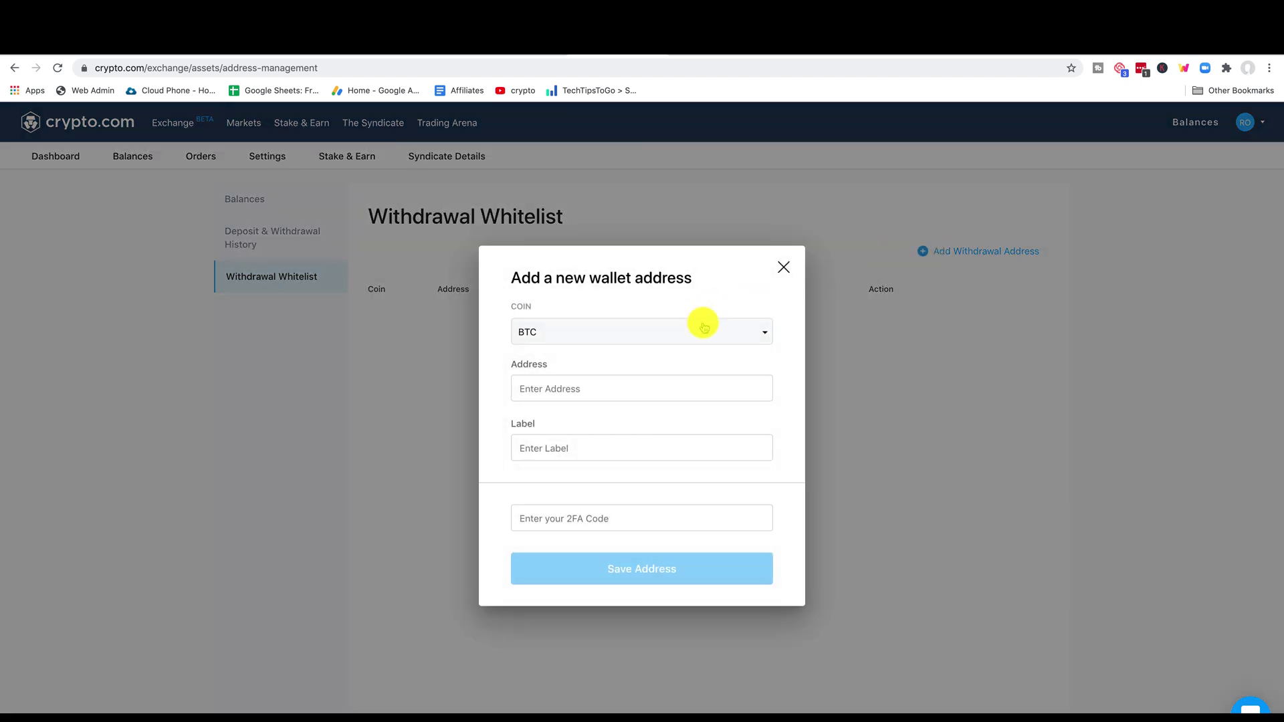
{"action": "left_click", "coordinate": [760, 332]}
{"action": "type", "text": "vet"}
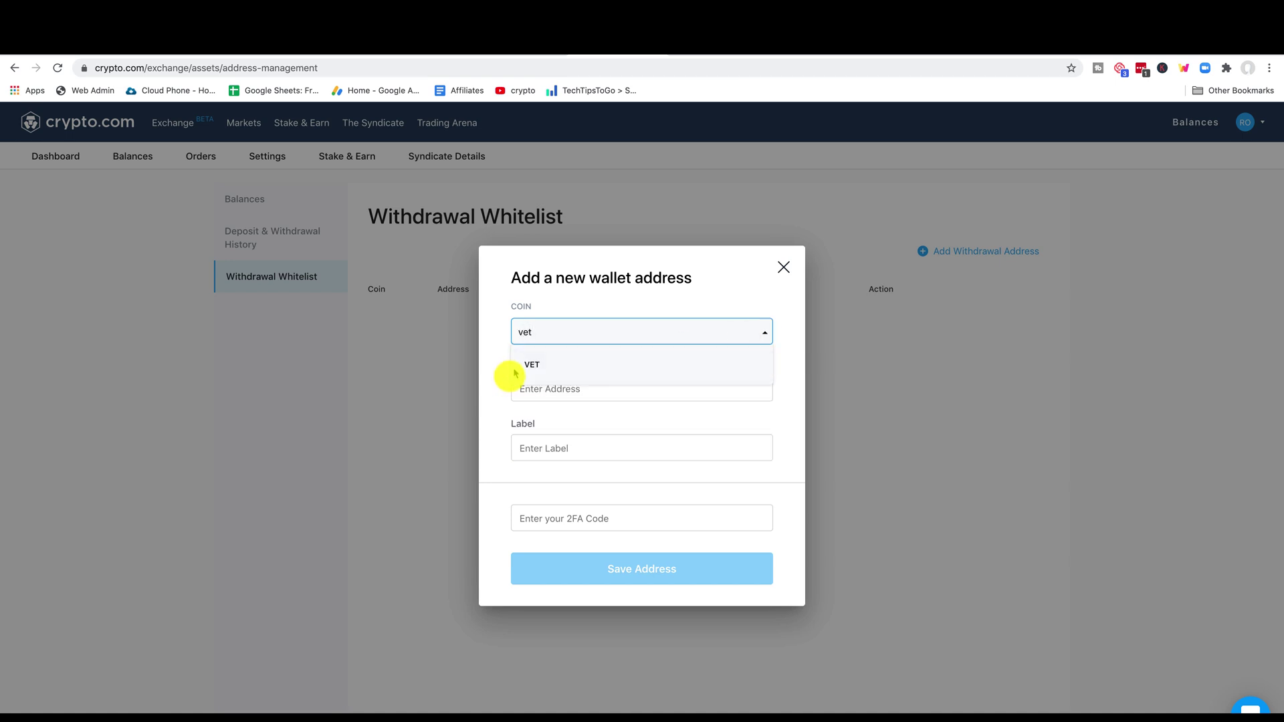
{"action": "left_click", "coordinate": [525, 365]}
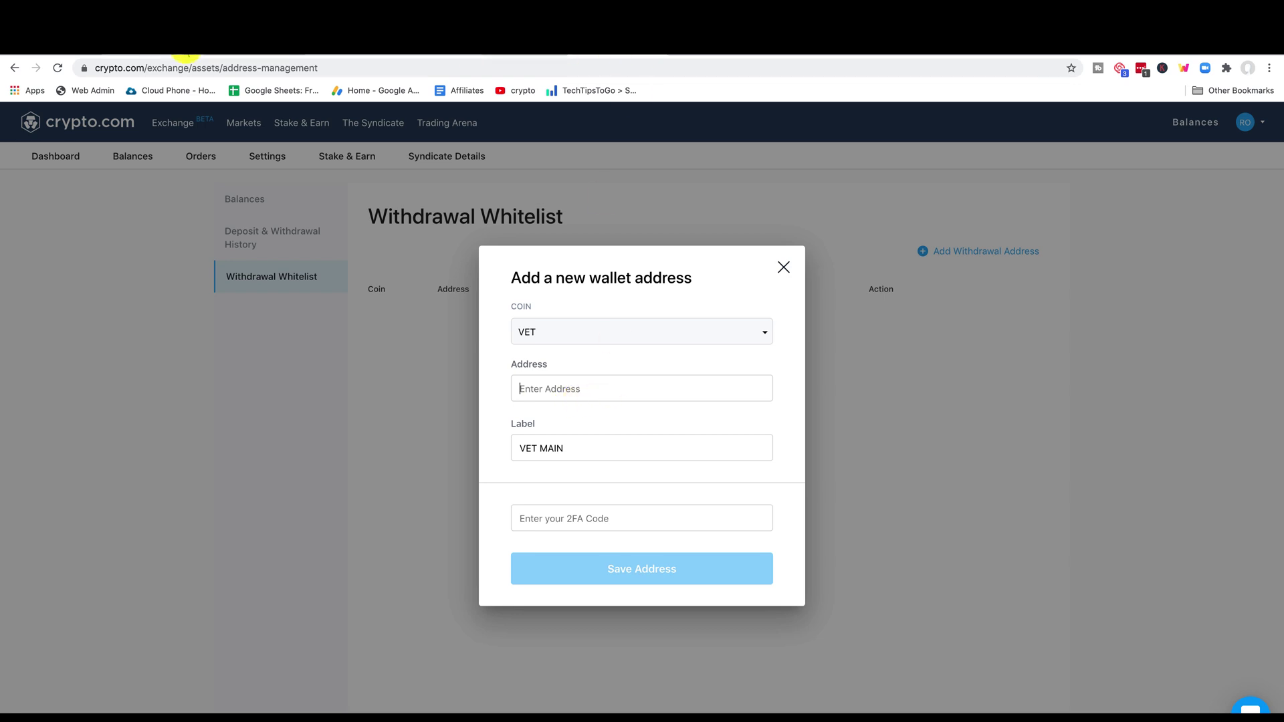
{"action": "key", "text": "super+Tab"}
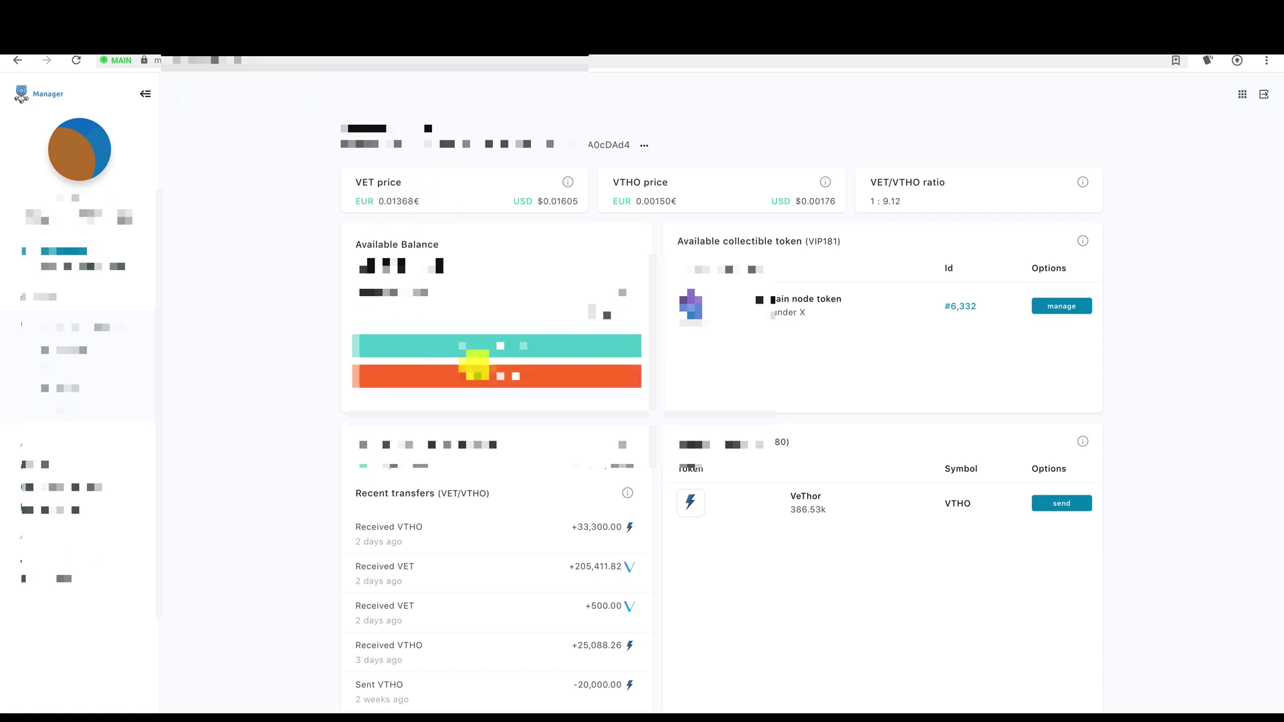
Copy the VeChain Manager wallet's receiving address and close the receive-funds dialog.
{"action": "left_click", "coordinate": [472, 343]}
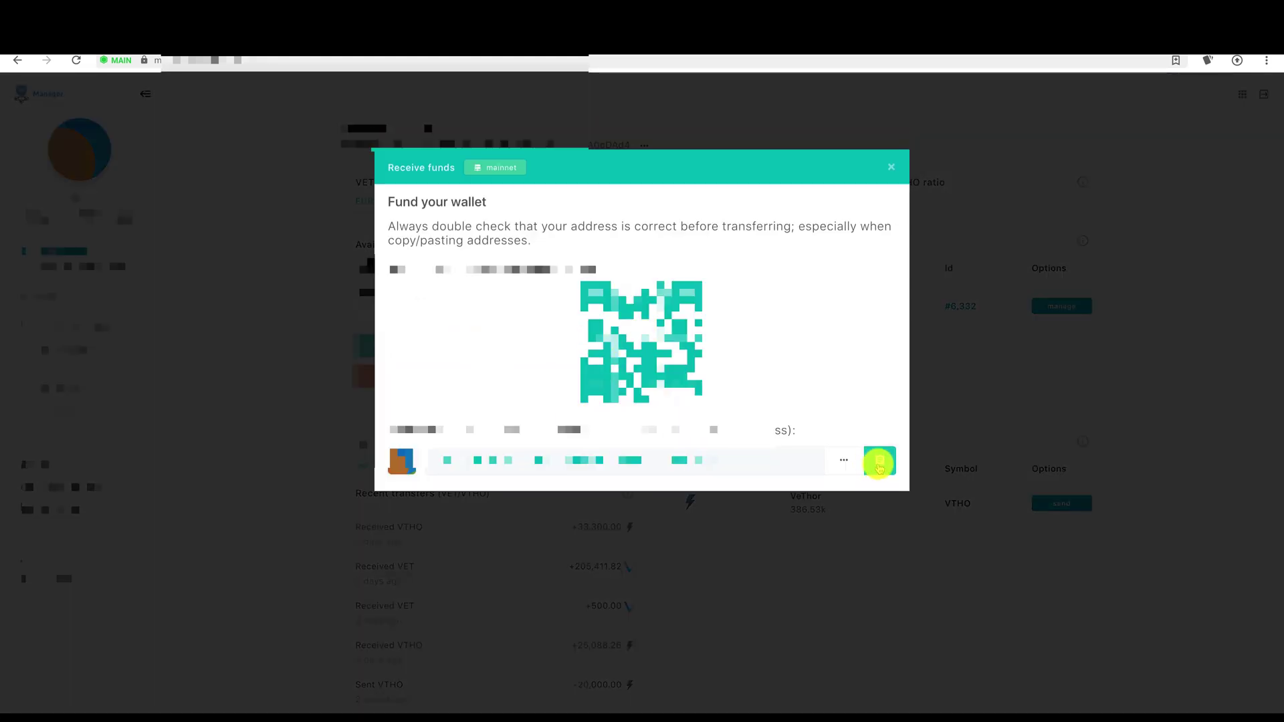
{"action": "left_click", "coordinate": [880, 461]}
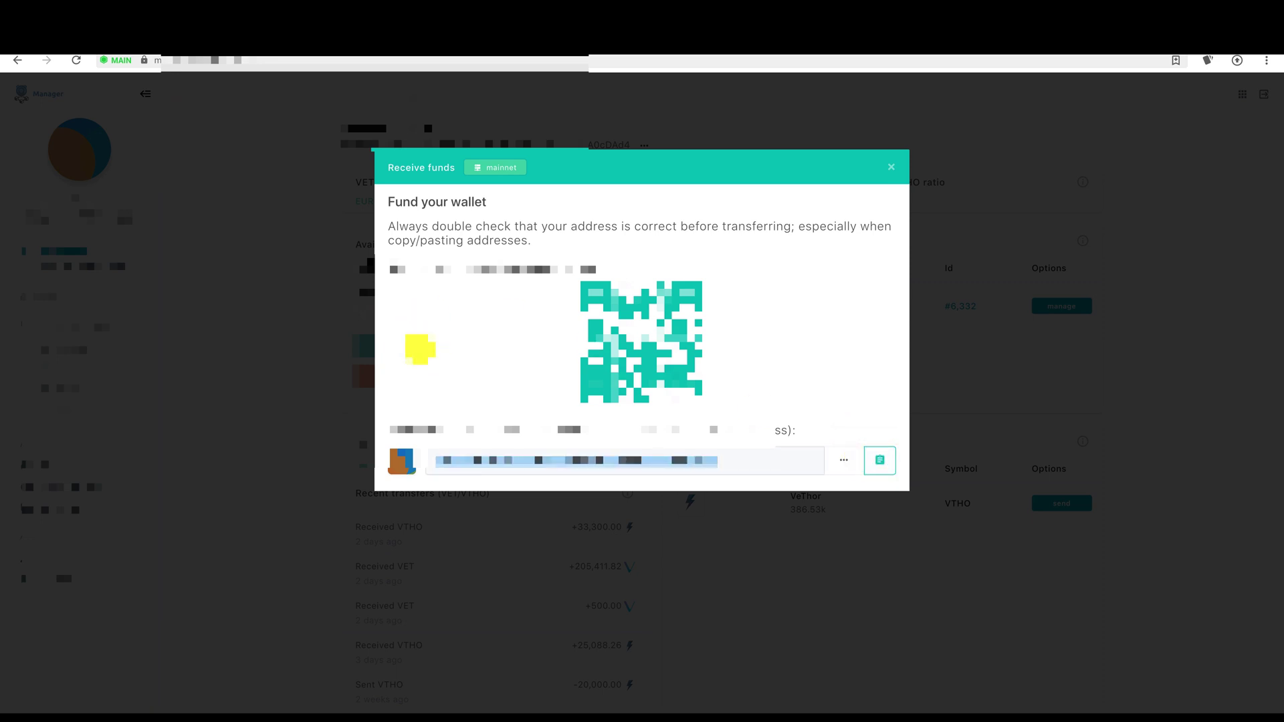
{"action": "left_click", "coordinate": [328, 319]}
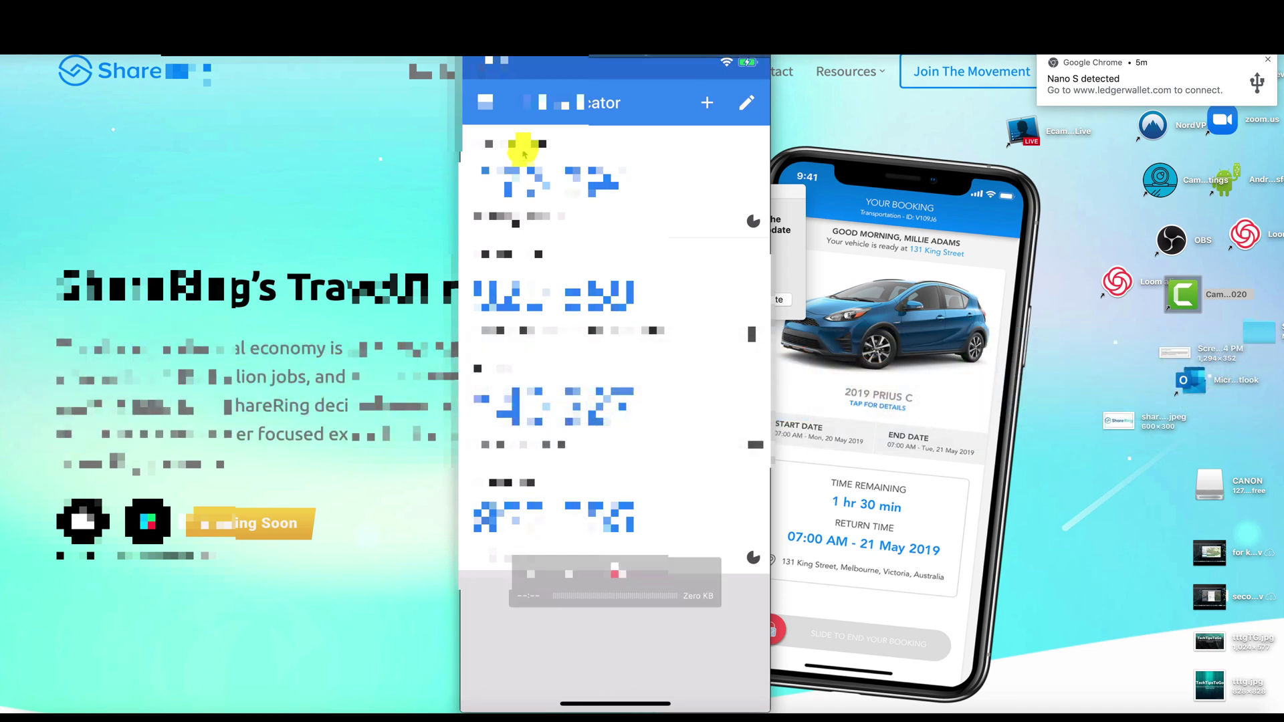
Paste the wallet address, enter the 2FA code, and save it as the VET MAIN whitelist address.
{"action": "left_click", "coordinate": [127, 714]}
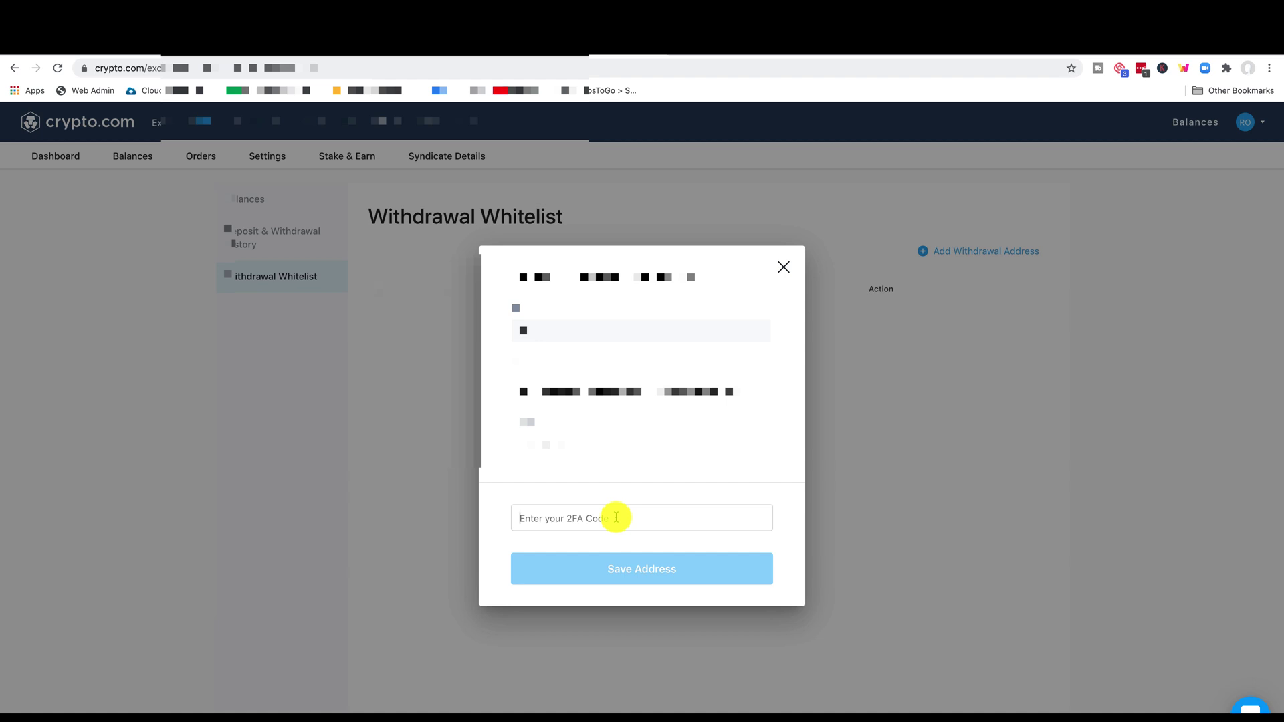
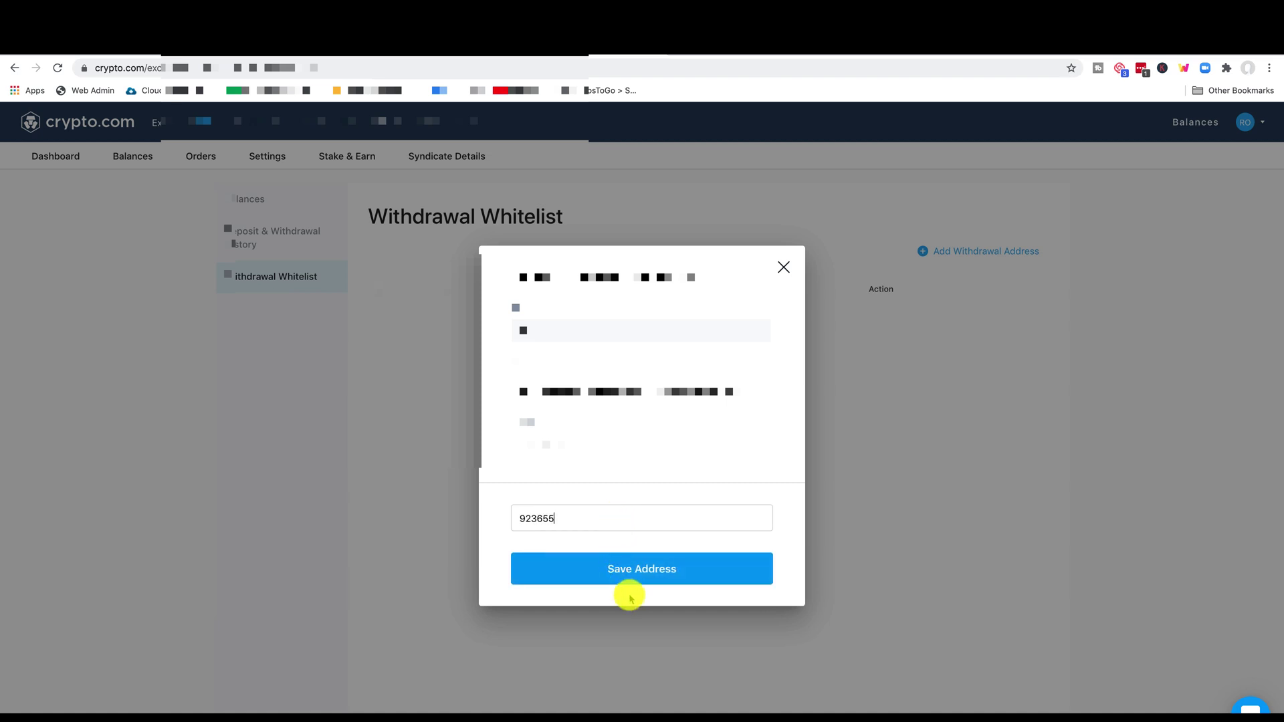
{"action": "left_click", "coordinate": [636, 574]}
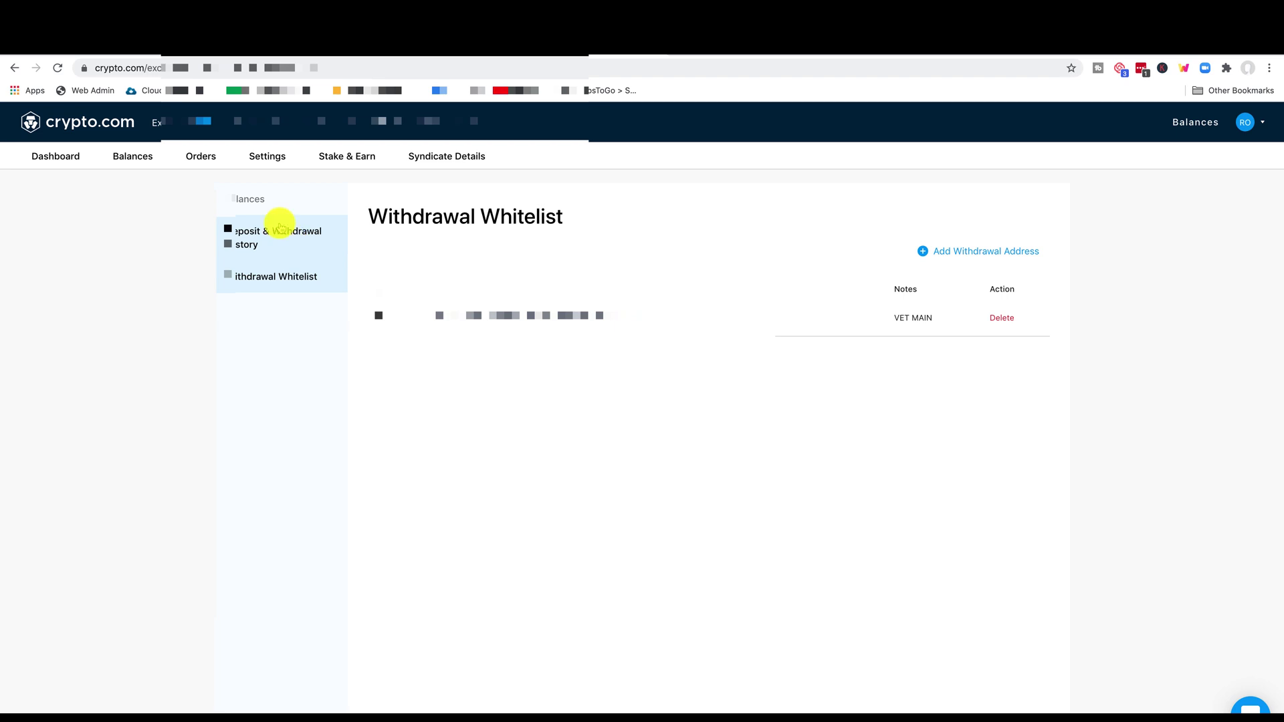
From the account balances, start a VET withdrawal to an external wallet address.
{"action": "left_click", "coordinate": [236, 201]}
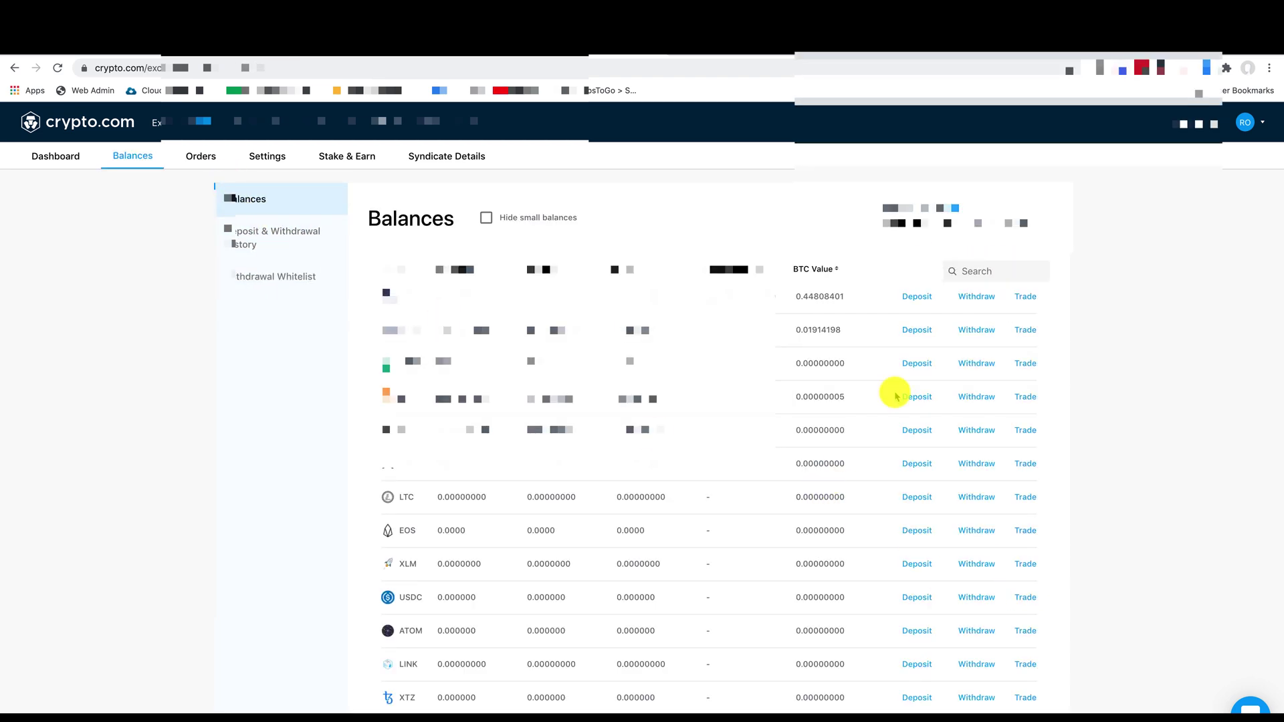
{"action": "scroll", "coordinate": [853, 342], "scroll_direction": "down", "scroll_amount": 4}
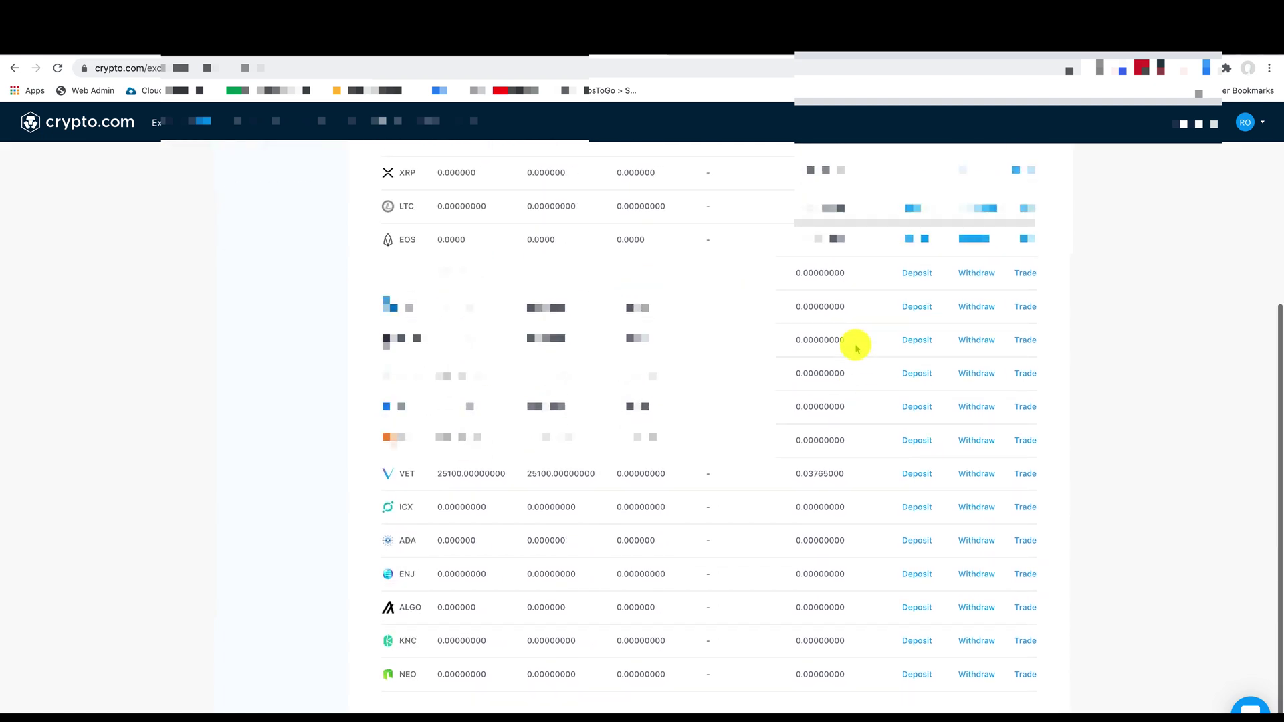
{"action": "left_click", "coordinate": [978, 475]}
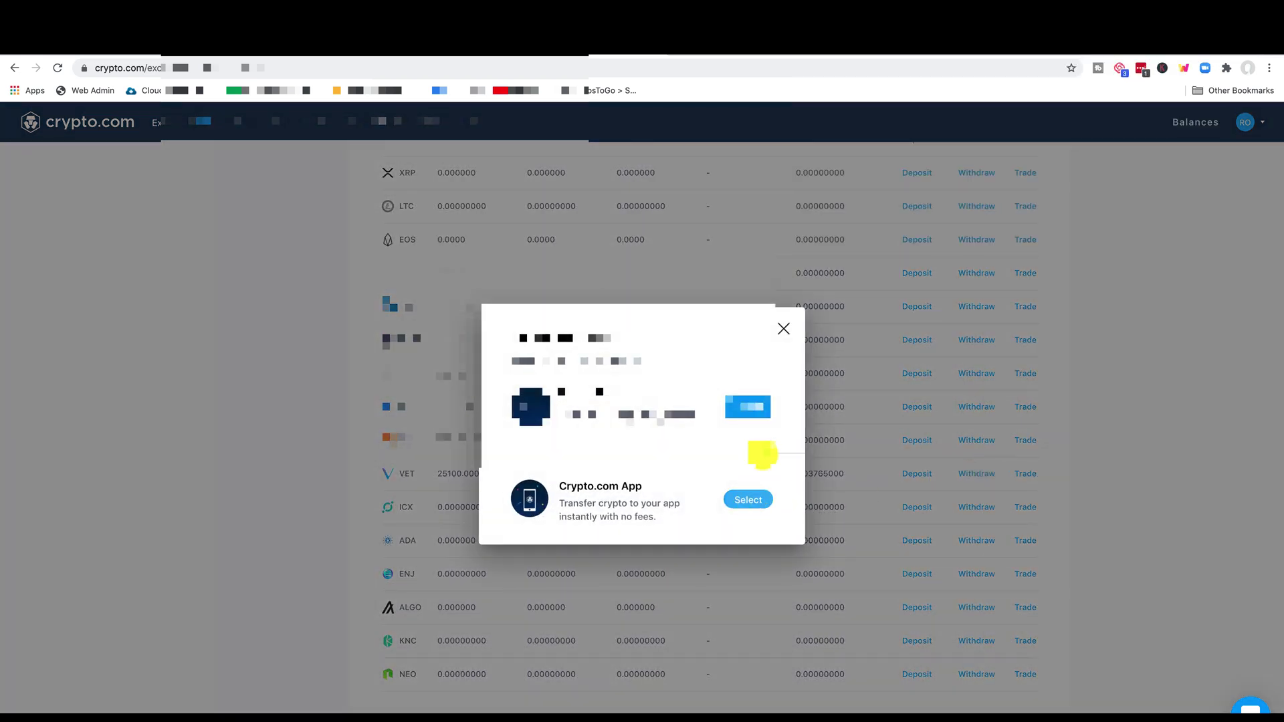
{"action": "left_click", "coordinate": [747, 407]}
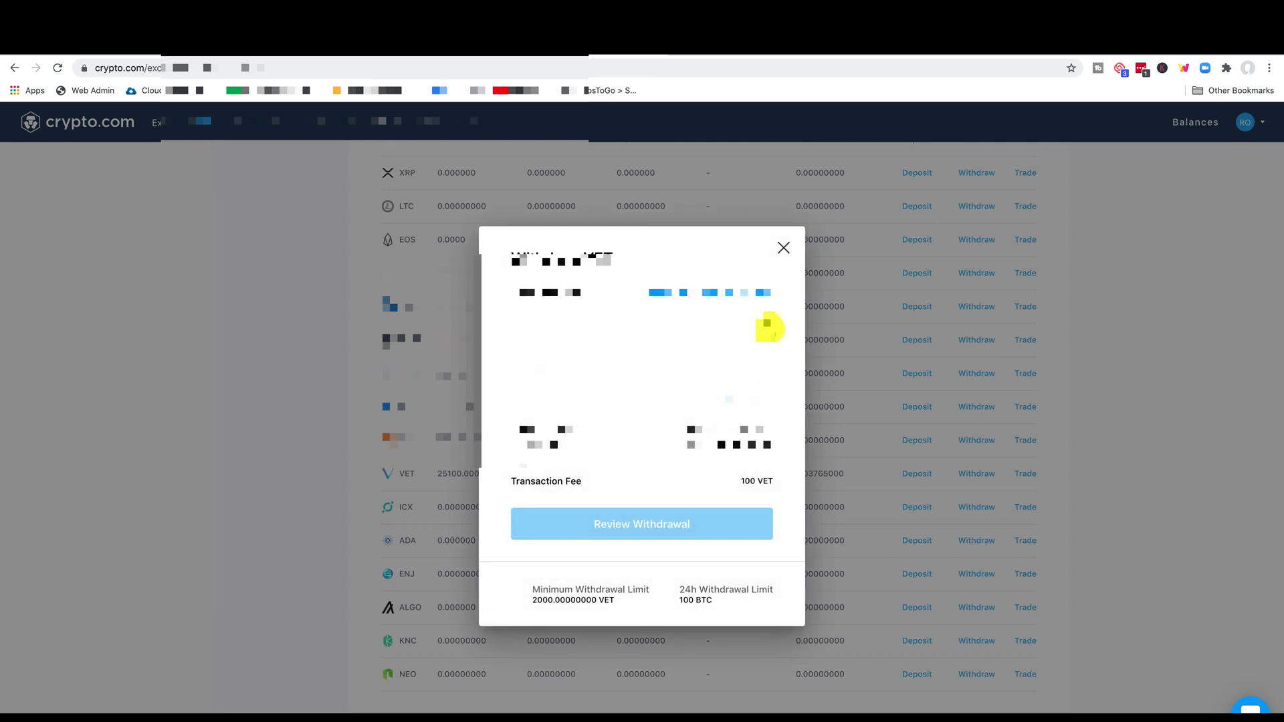
Choose the whitelisted VET MAIN address, review the withdrawal, and select the destination address.
{"action": "left_click", "coordinate": [767, 323]}
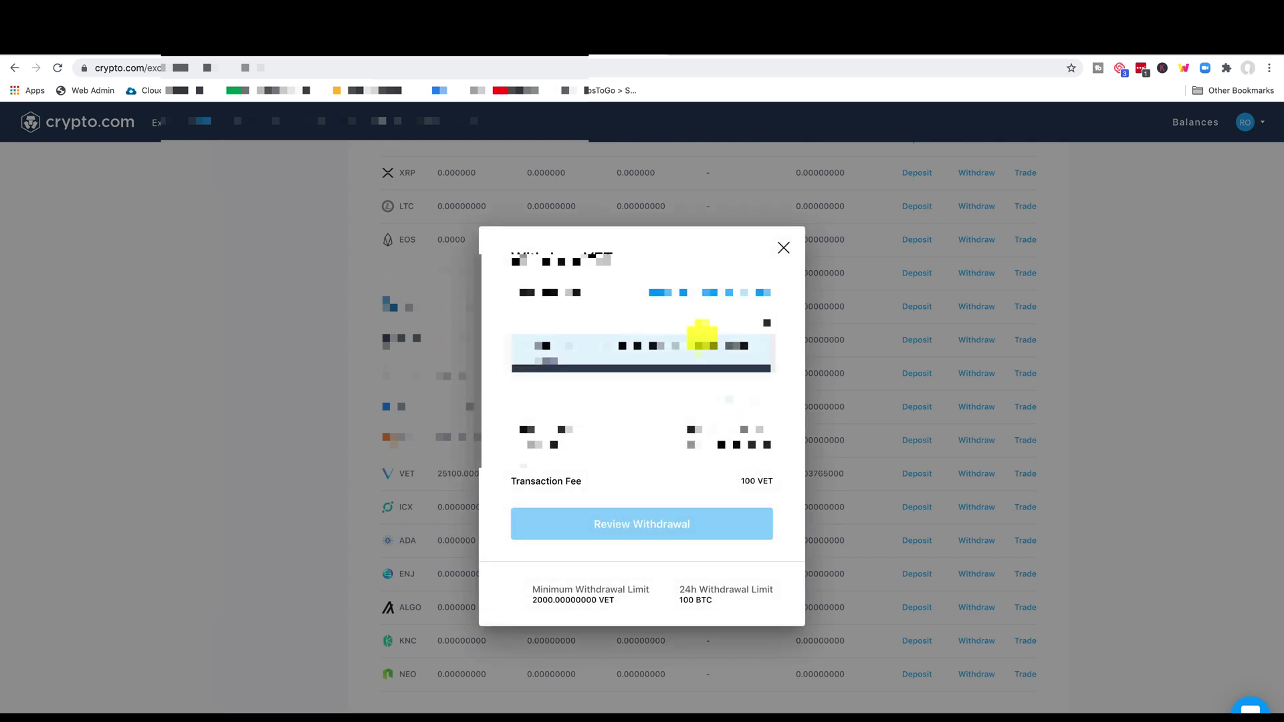
{"action": "left_click", "coordinate": [679, 344]}
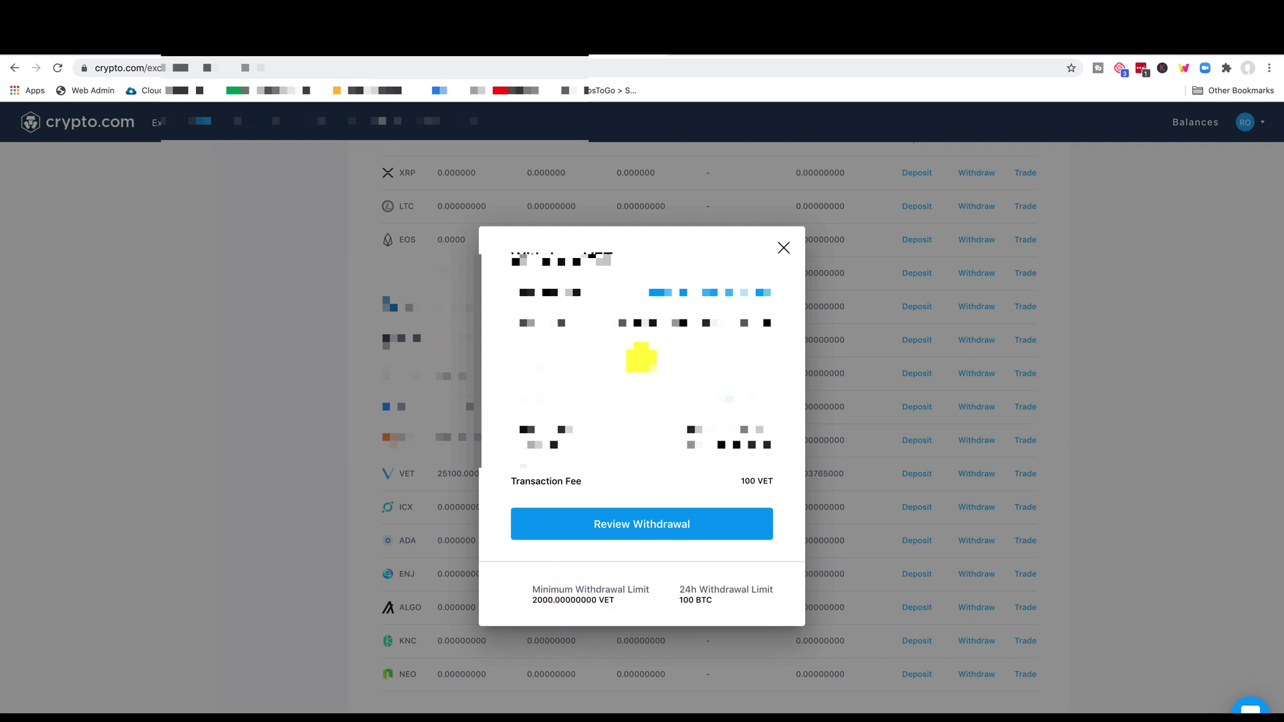
{"action": "left_click", "coordinate": [658, 527]}
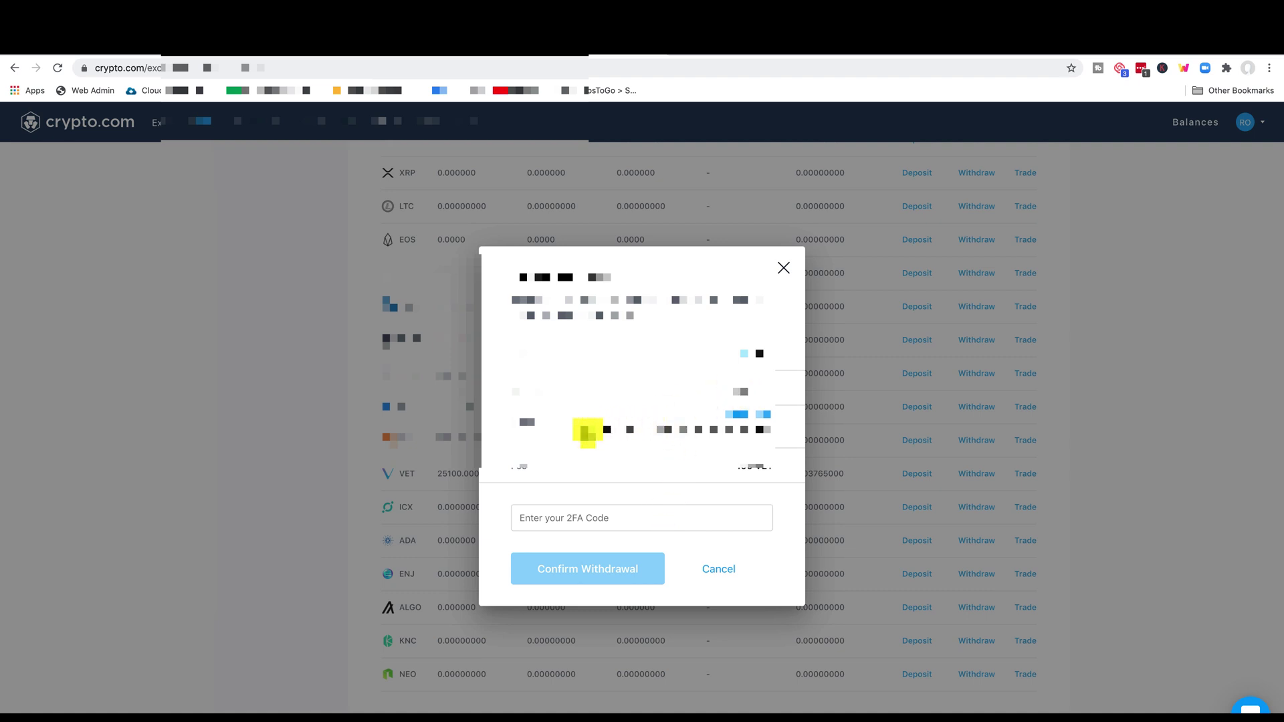
{"action": "double_click", "coordinate": [607, 430]}
Show the Sync wallet's receiving address and QR code for comparison, then return to the exchange.
{"action": "key", "text": "super+Tab"}
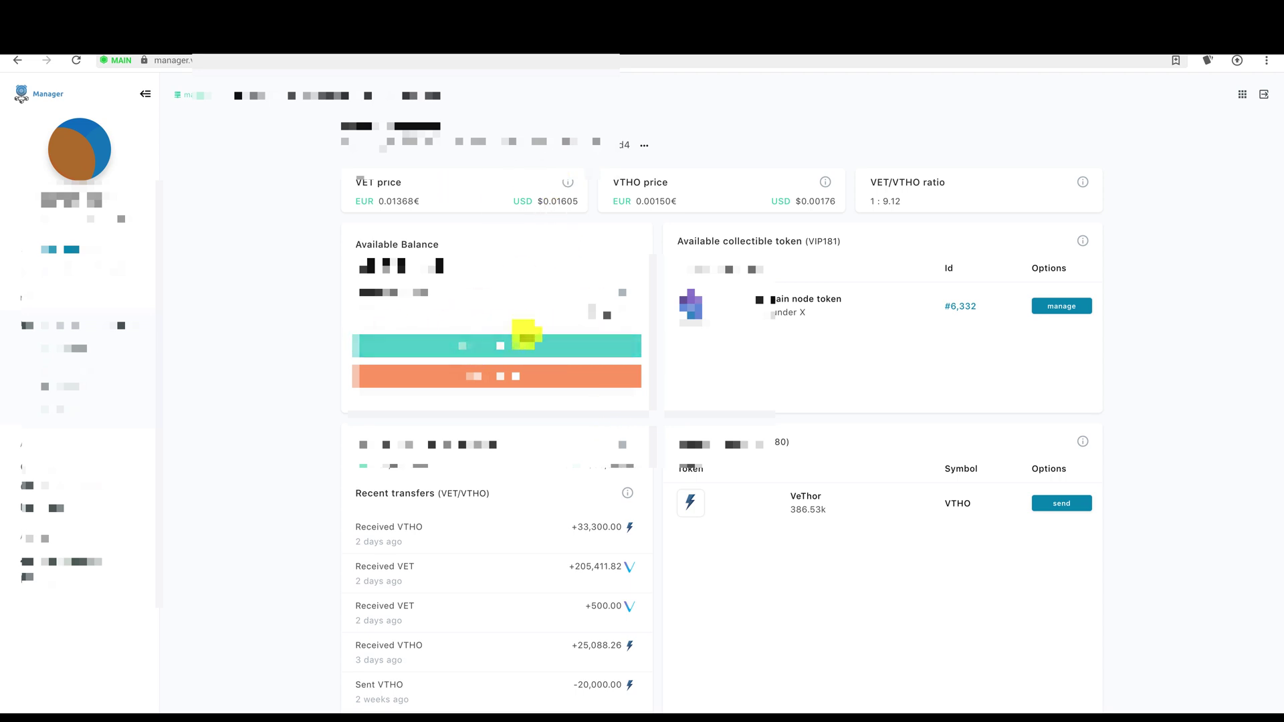
{"action": "left_click", "coordinate": [495, 344]}
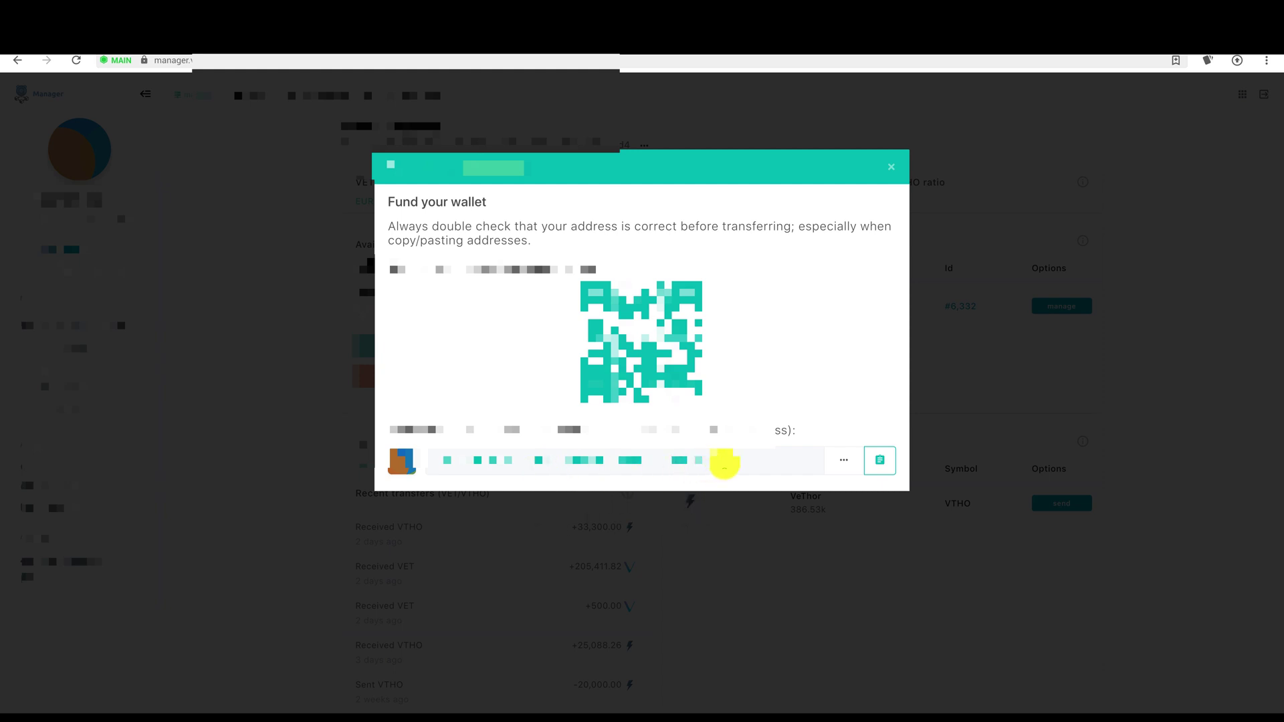
{"action": "left_click", "coordinate": [899, 172]}
{"action": "key", "text": "super+Tab"}
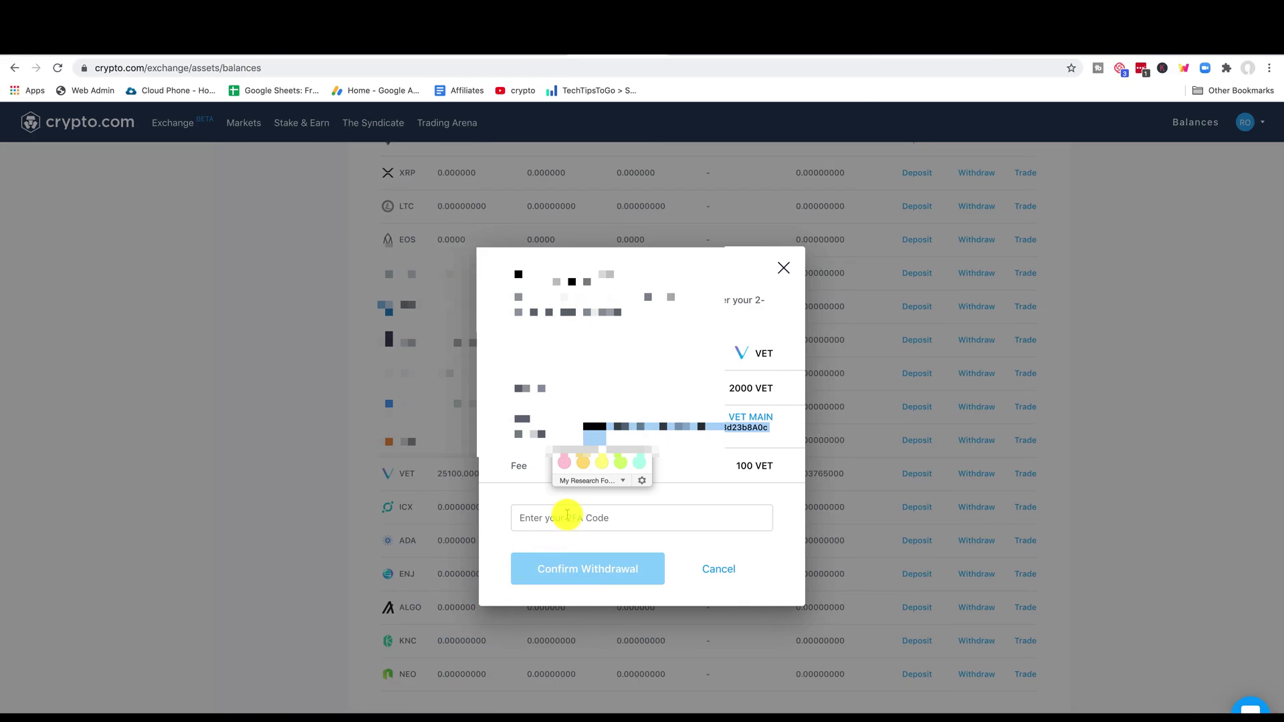
Enter the authenticator 2FA code and confirm the 2000 VET withdrawal.
{"action": "left_click", "coordinate": [569, 509]}
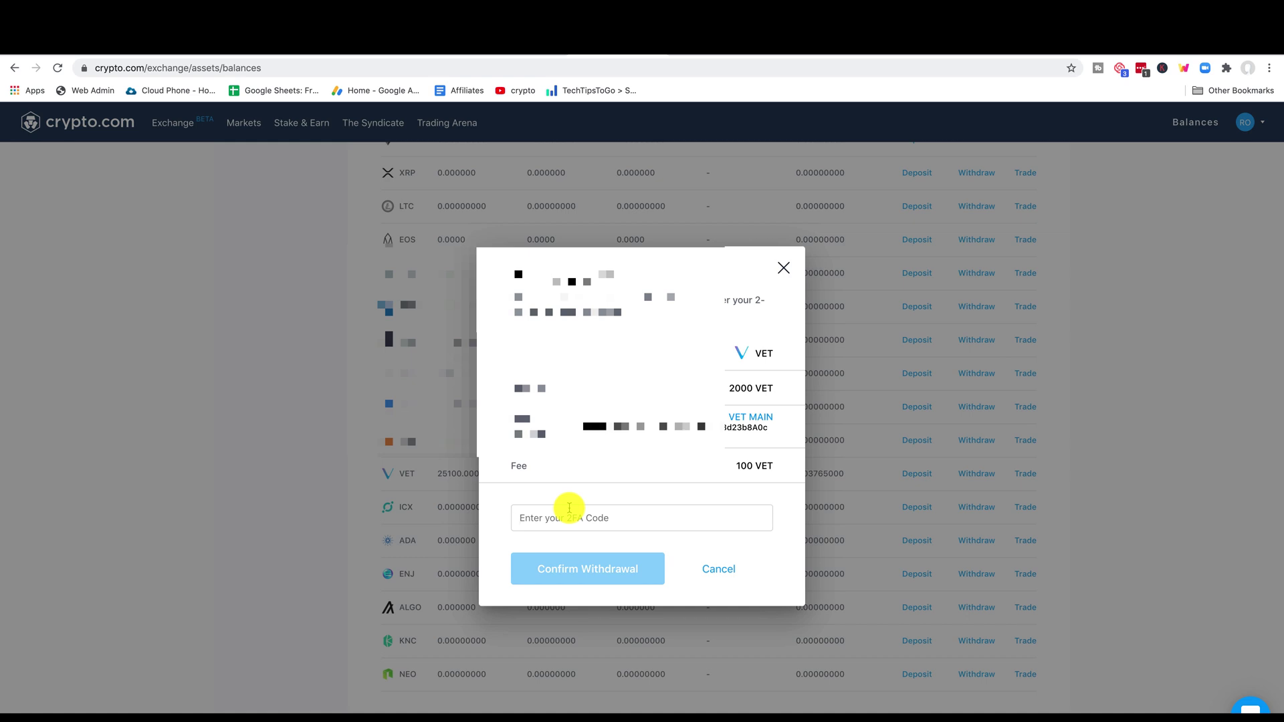
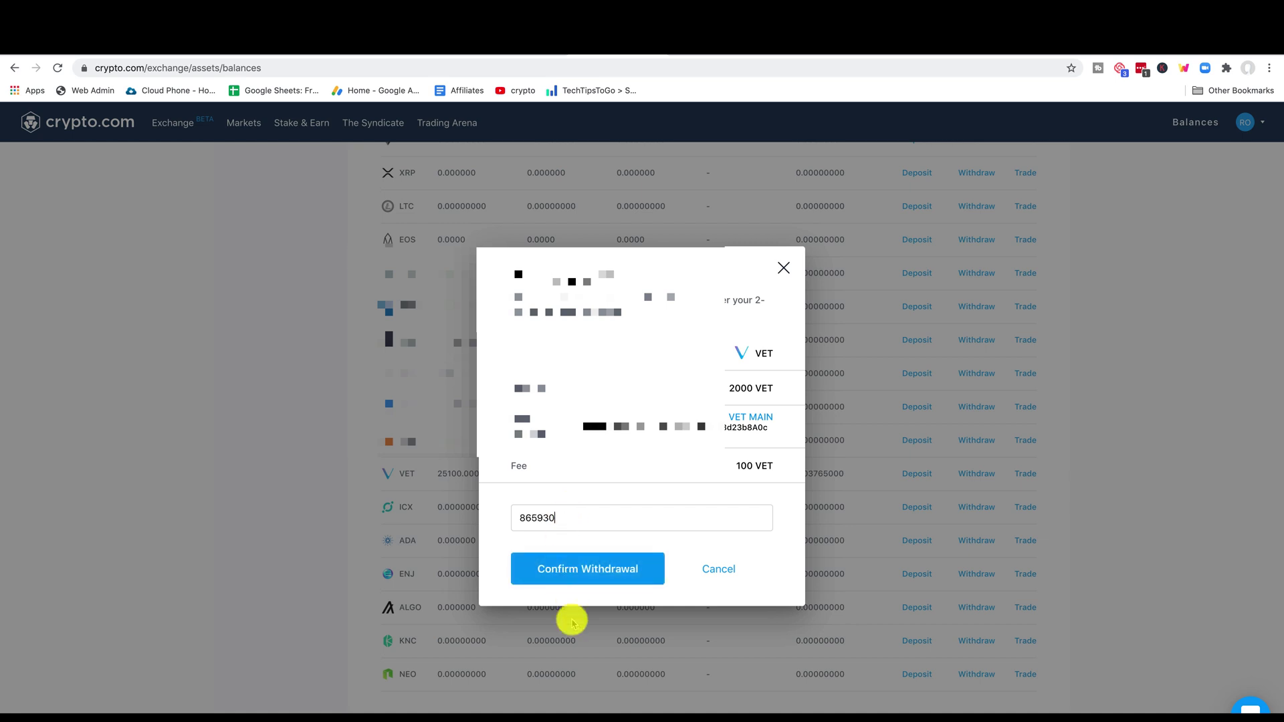
{"action": "left_click", "coordinate": [588, 572]}
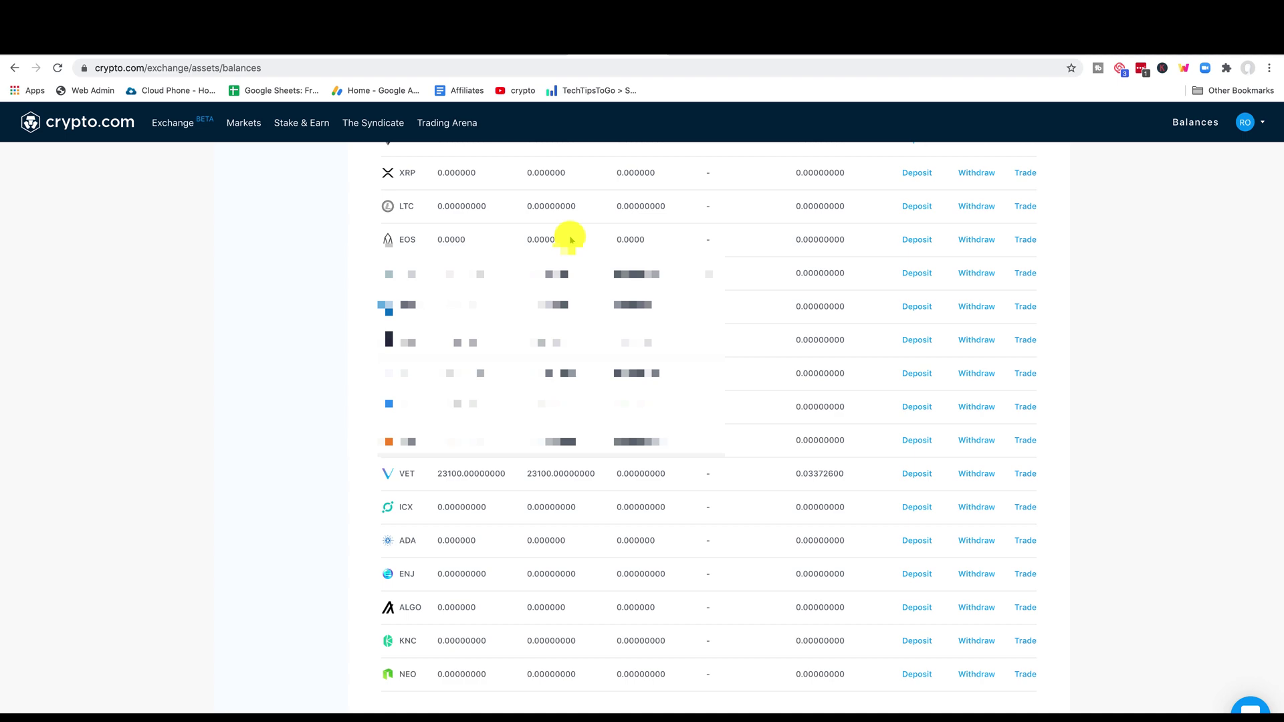
Switch to VeChain Sync and scroll through the Manager dashboard balances.
{"action": "key", "text": "super+Tab"}
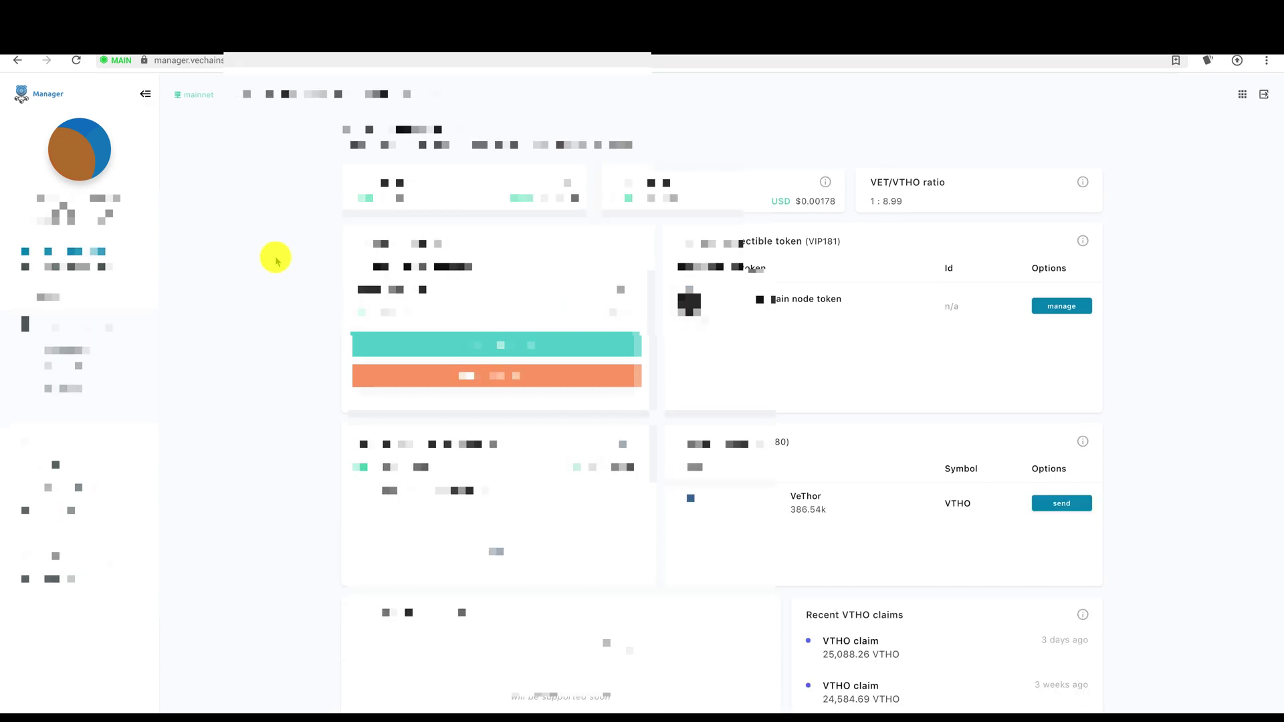
{"action": "scroll", "coordinate": [276, 261], "scroll_direction": "down", "scroll_amount": 2}
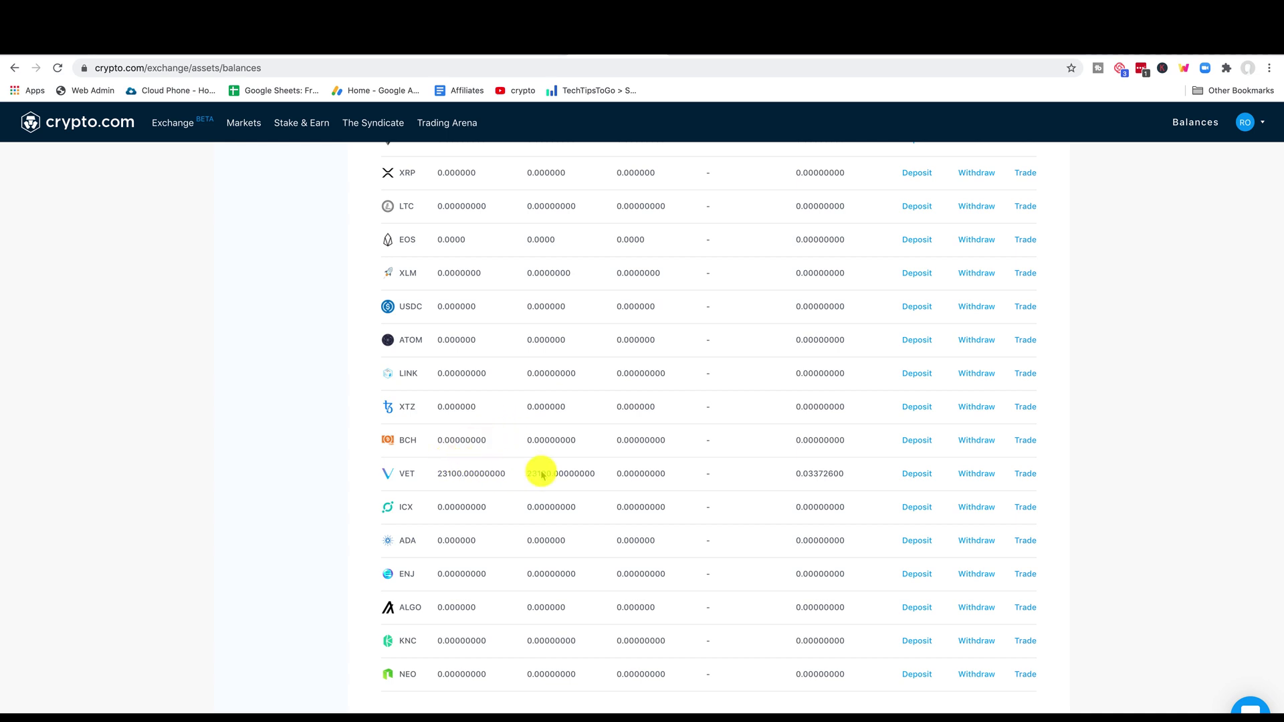
Start a VET withdrawal to the whitelisted external wallet address.
{"action": "left_click", "coordinate": [969, 480]}
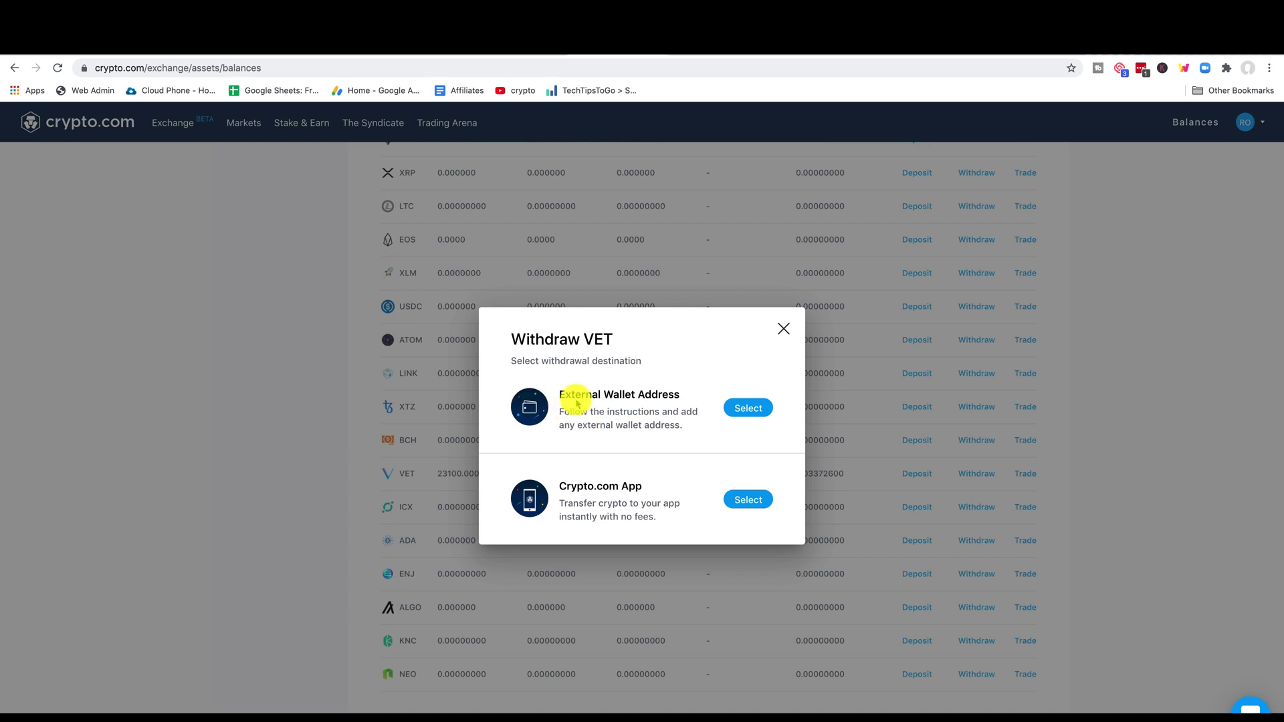
{"action": "left_click", "coordinate": [746, 407]}
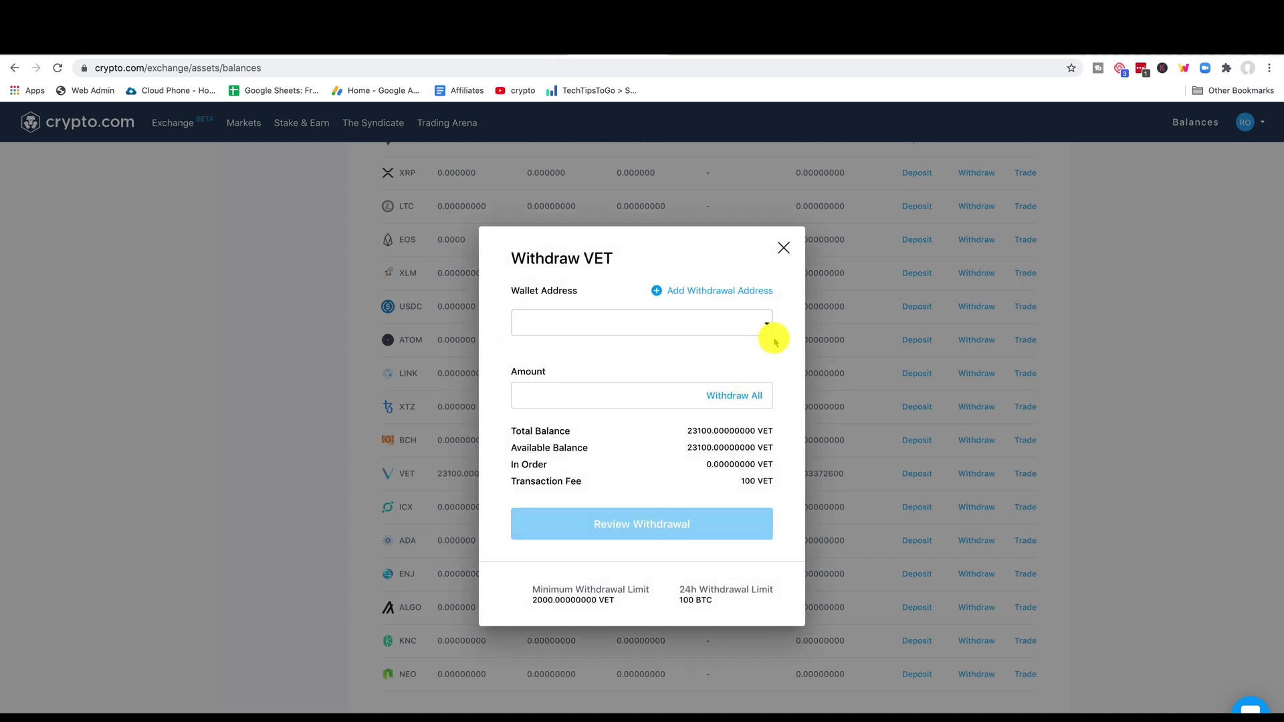
{"action": "left_click", "coordinate": [752, 323]}
{"action": "left_click", "coordinate": [611, 345]}
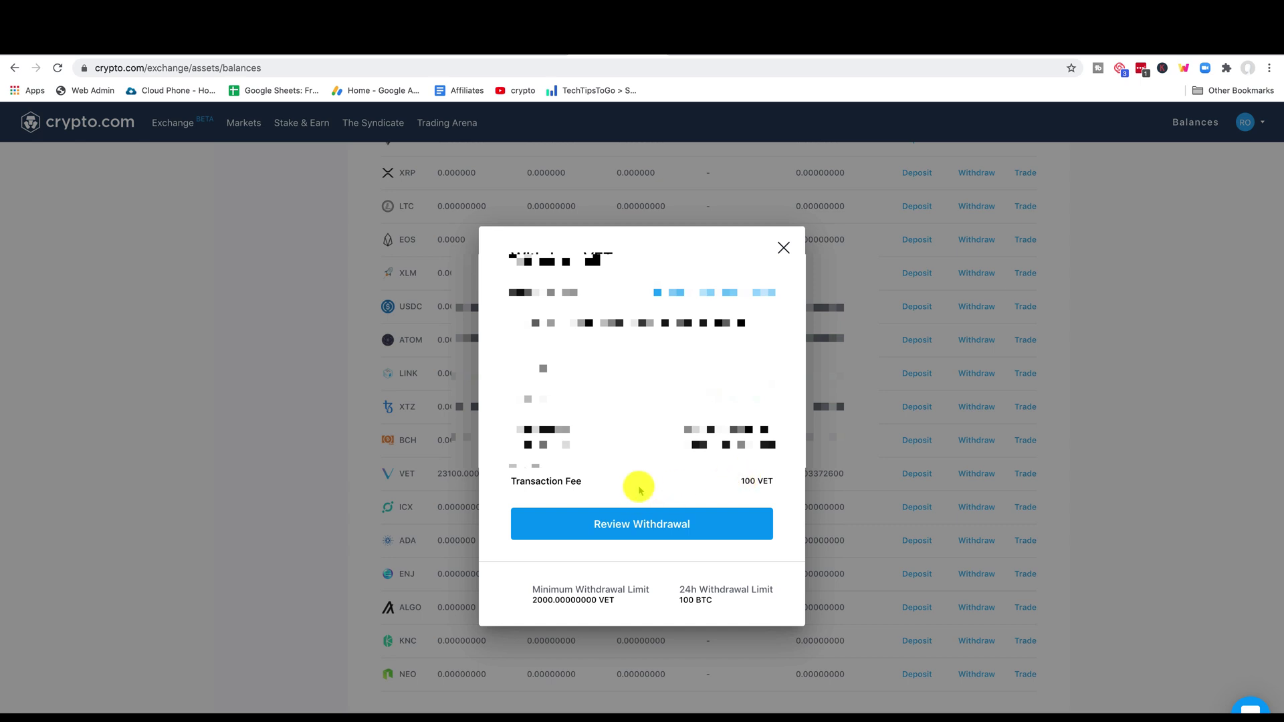
Review the withdrawal of all remaining VET, enter the 2FA code, and confirm it.
{"action": "left_click", "coordinate": [639, 526]}
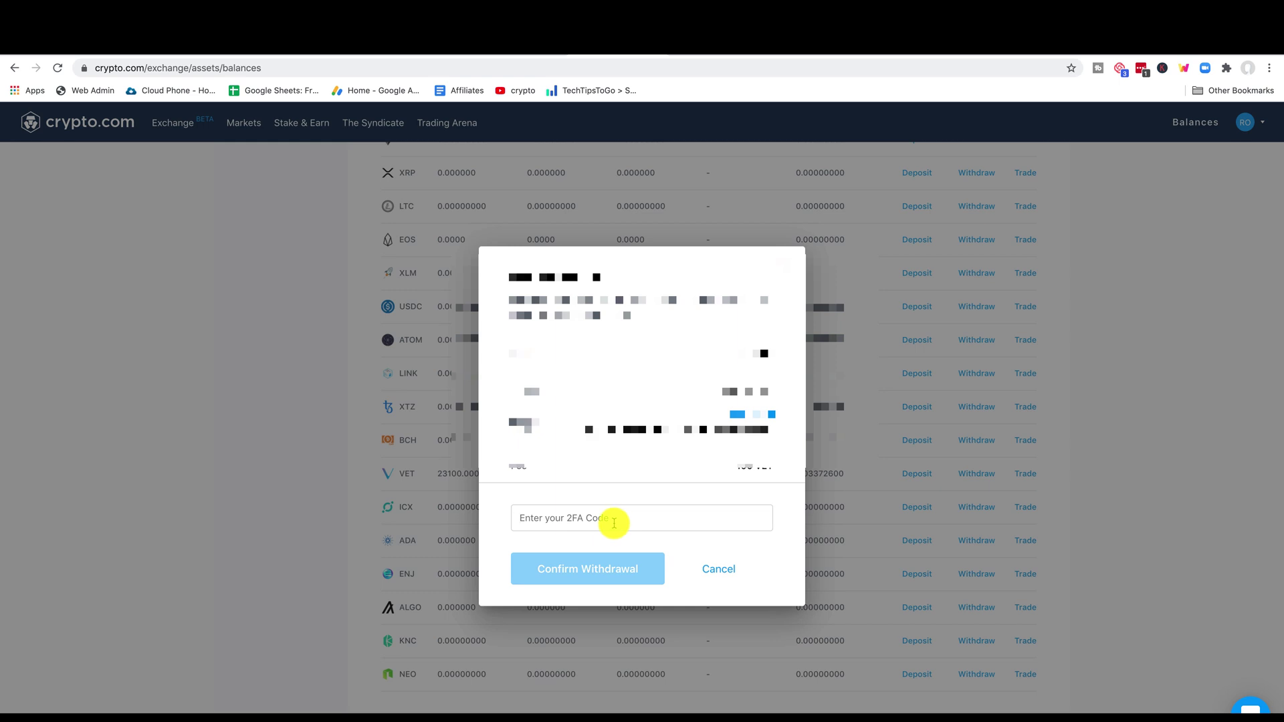
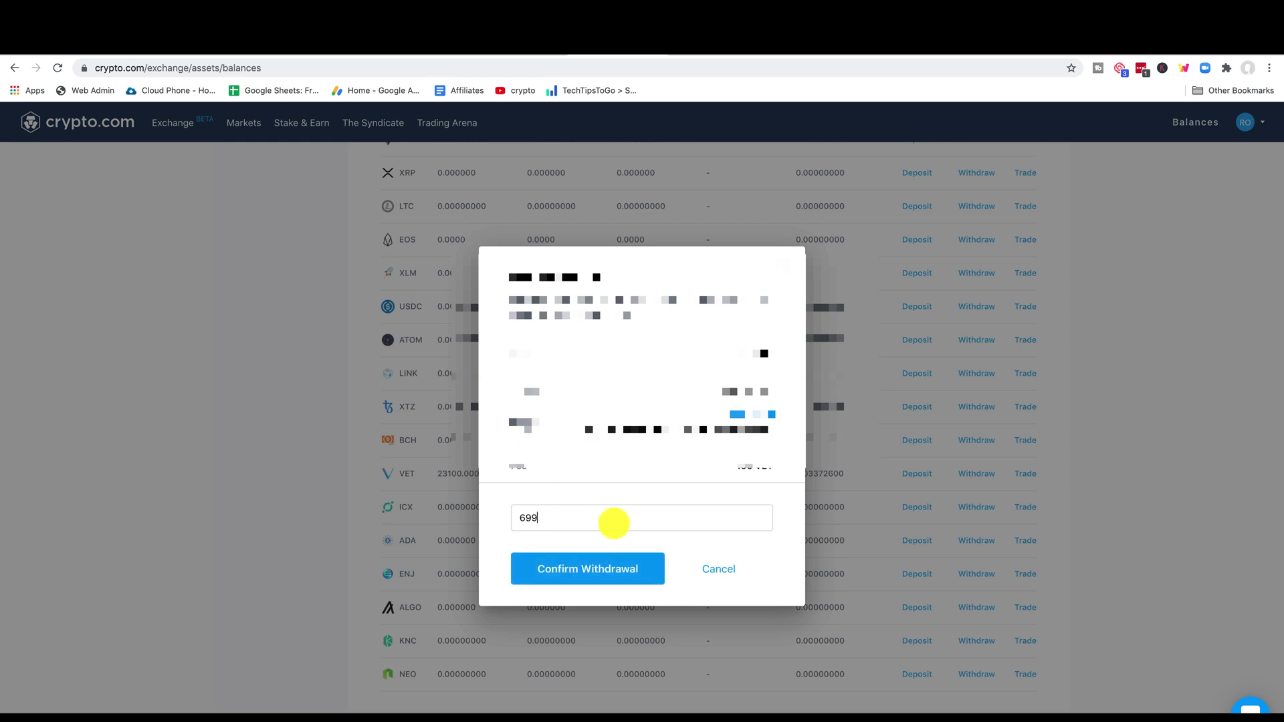
{"action": "left_click", "coordinate": [574, 577]}
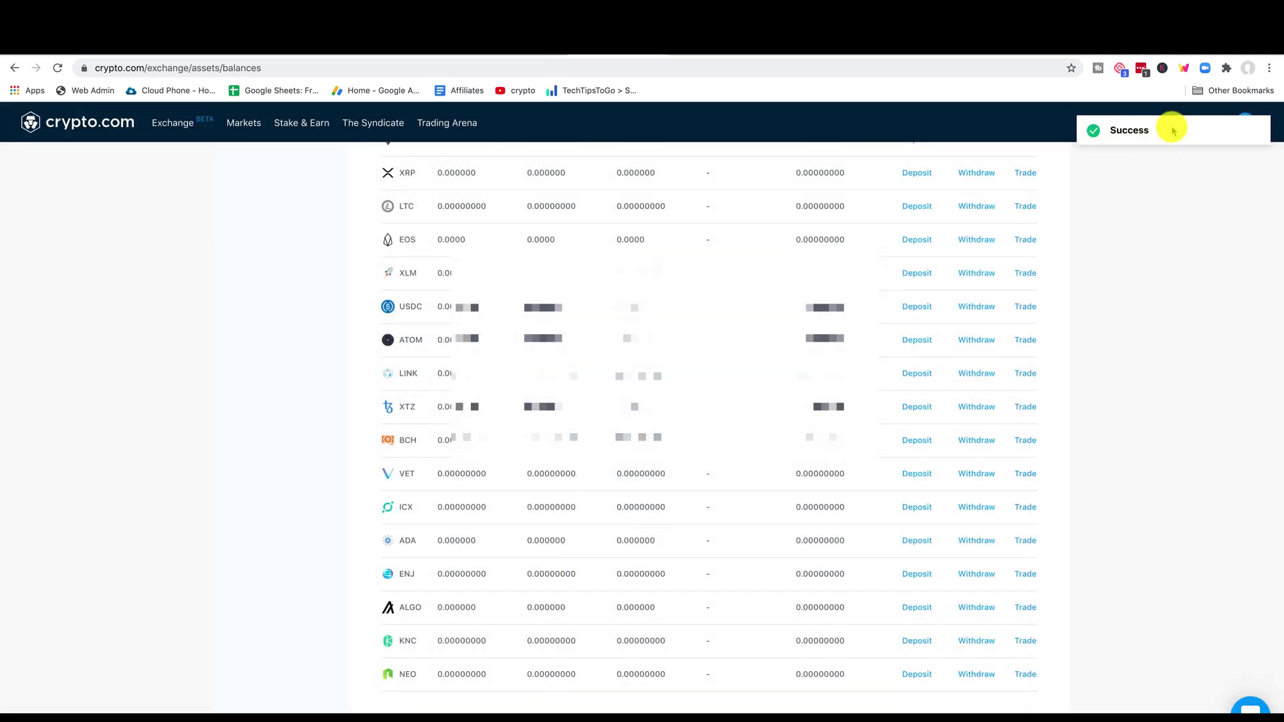
Switch to VeChain Sync to check the Manager dashboard after the full withdrawal.
{"action": "key", "text": "super+Tab"}
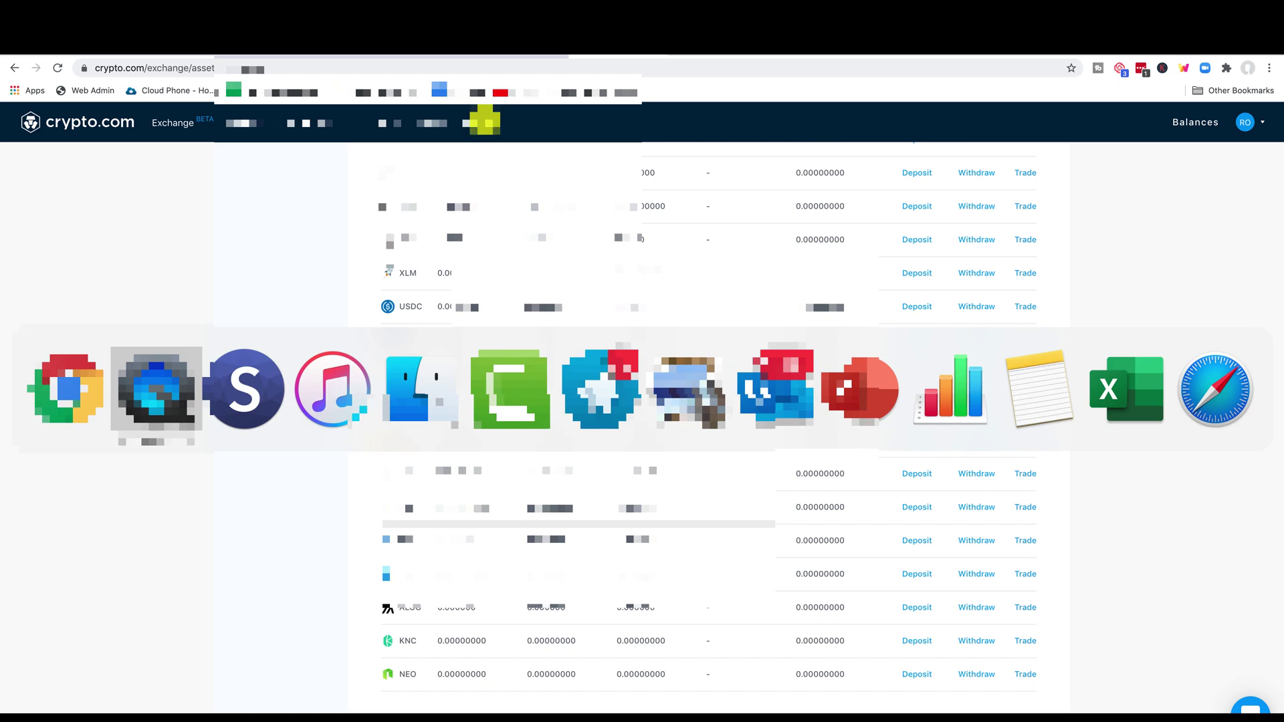
{"action": "key", "text": "super+Tab"}
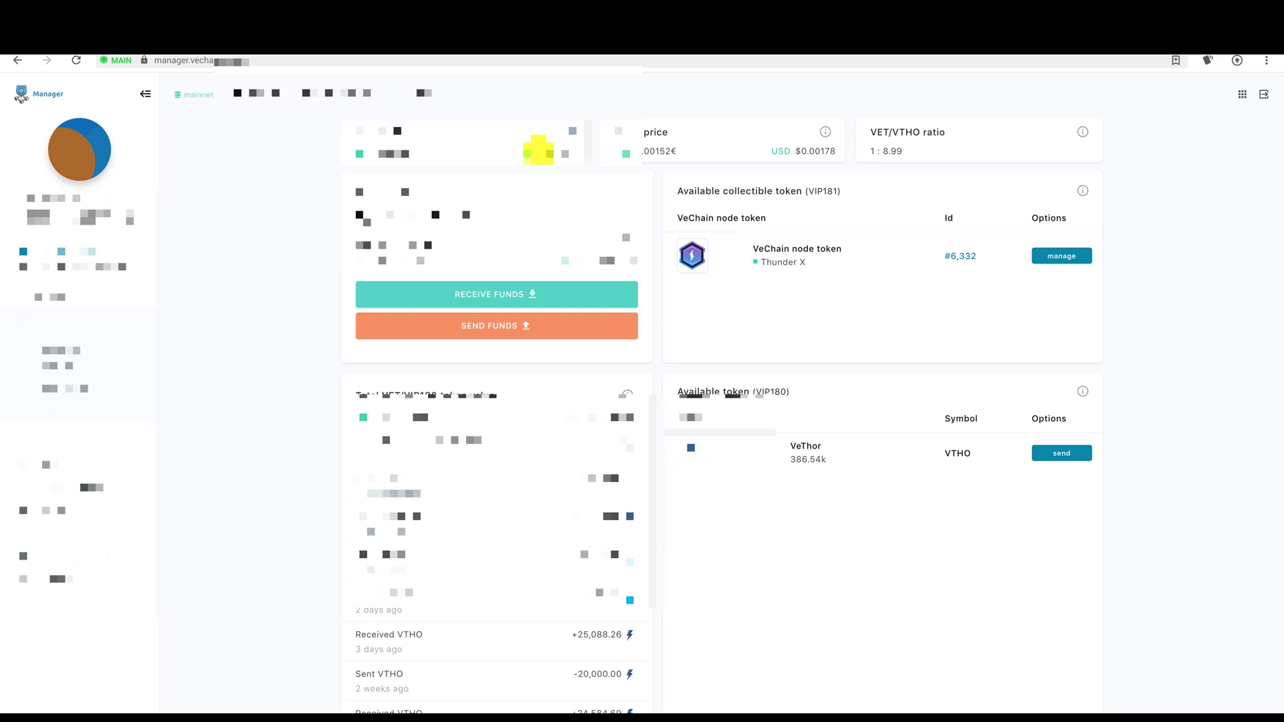
Bring up vechainstats.com in the browser and reload it for fresh statistics.
{"action": "key", "text": "super+Tab"}
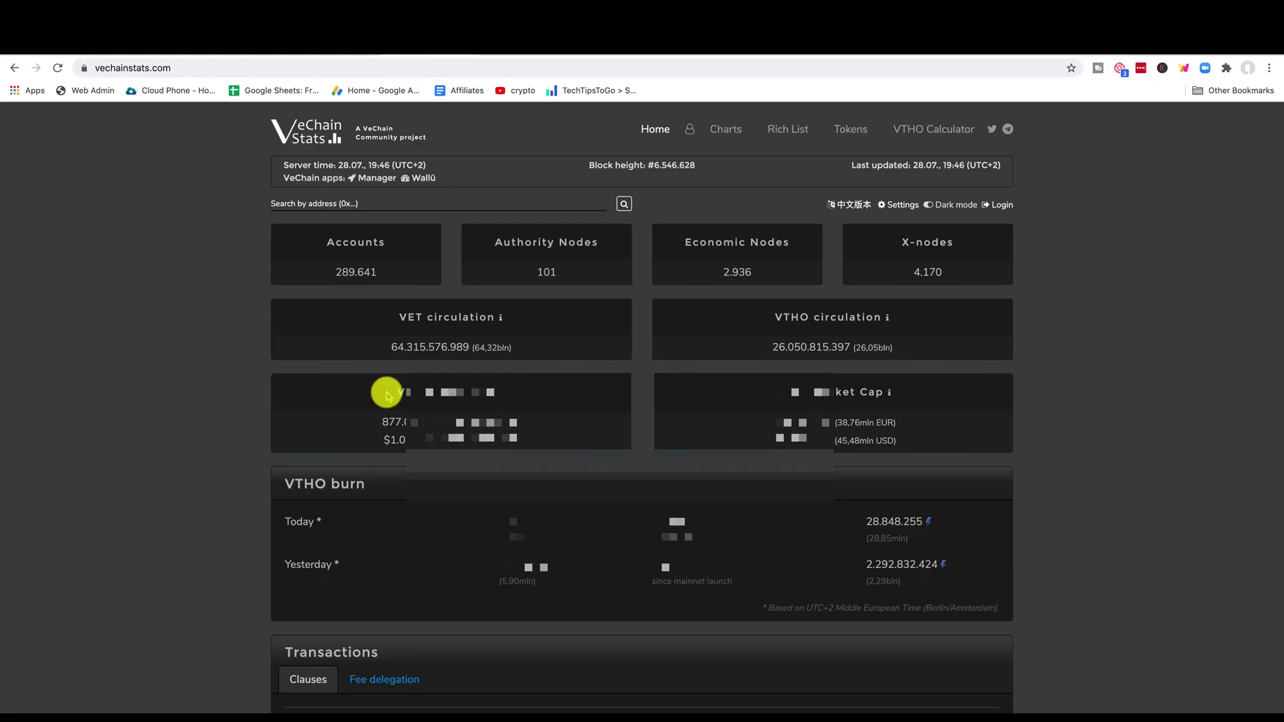
{"action": "scroll", "coordinate": [302, 322], "scroll_direction": "down", "scroll_amount": 2}
{"action": "scroll", "coordinate": [303, 323], "scroll_direction": "down", "scroll_amount": 3}
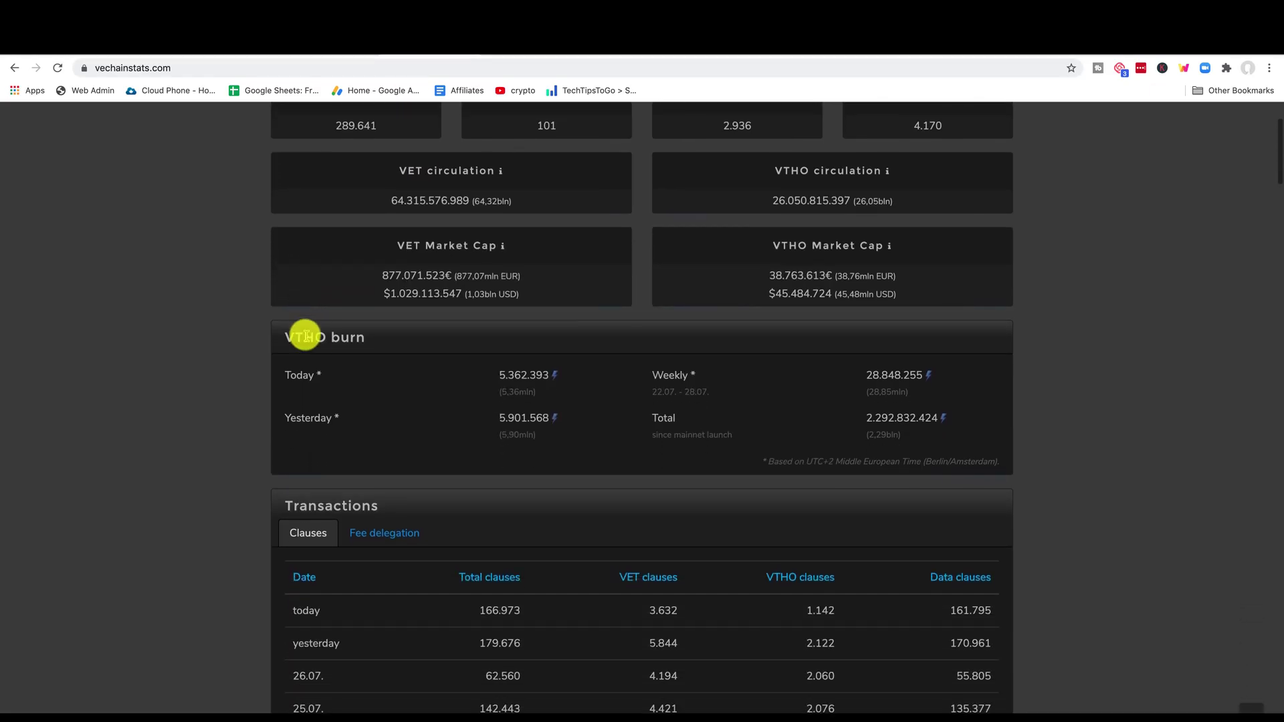
{"action": "left_click", "coordinate": [402, 65]}
{"action": "key", "text": "Return"}
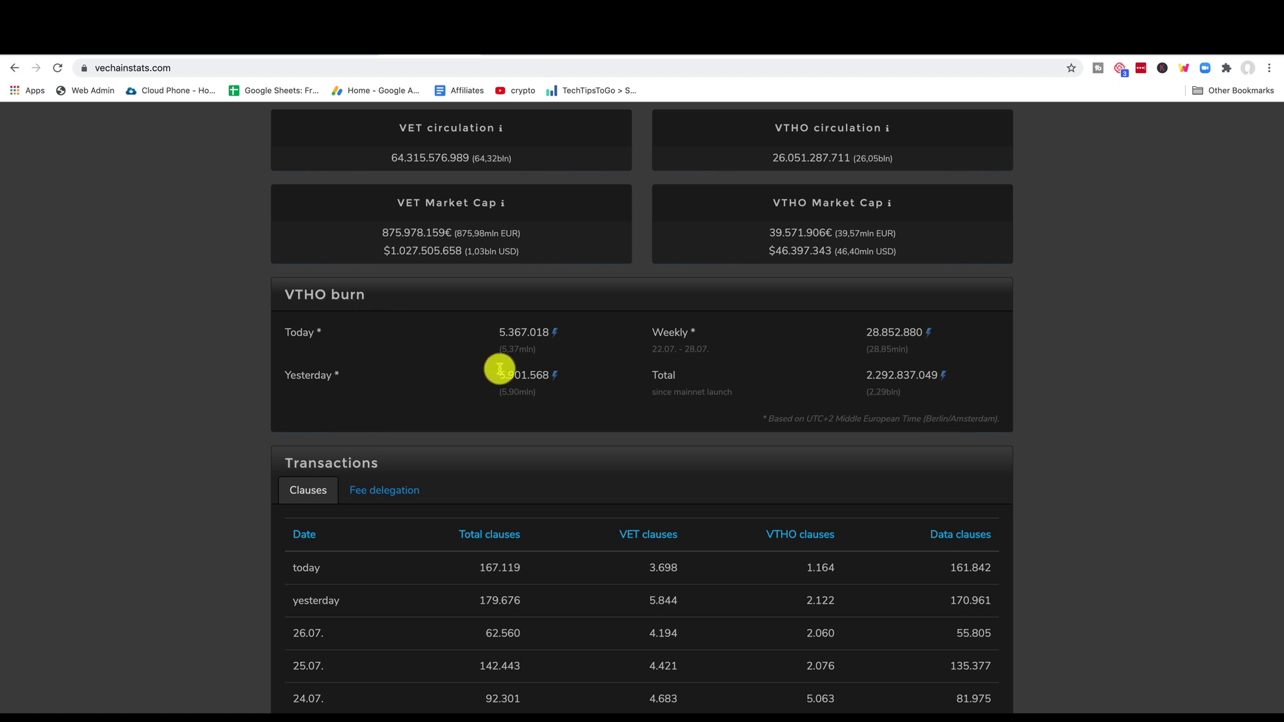
Highlight yesterday's VTHO burn figure 5.901.568, then scroll back to the top.
{"action": "left_click_drag", "start_coordinate": [497, 374], "coordinate": [548, 373]}
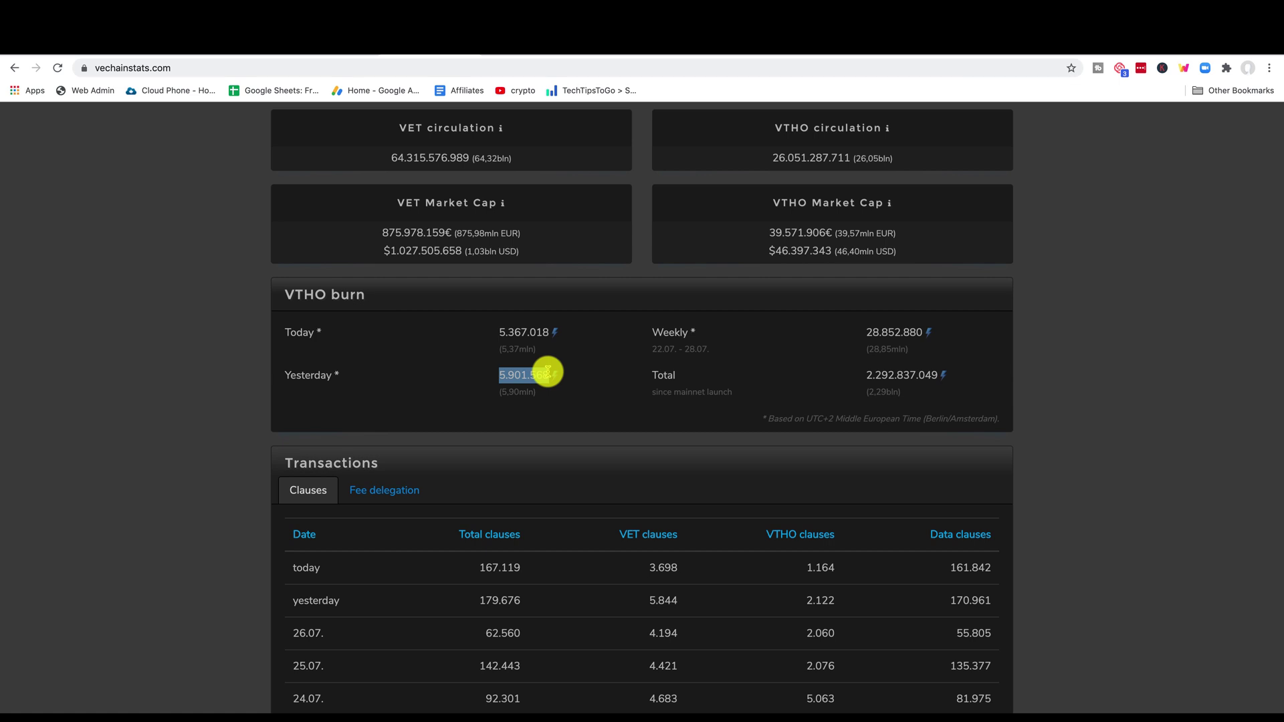
{"action": "left_click", "coordinate": [138, 355]}
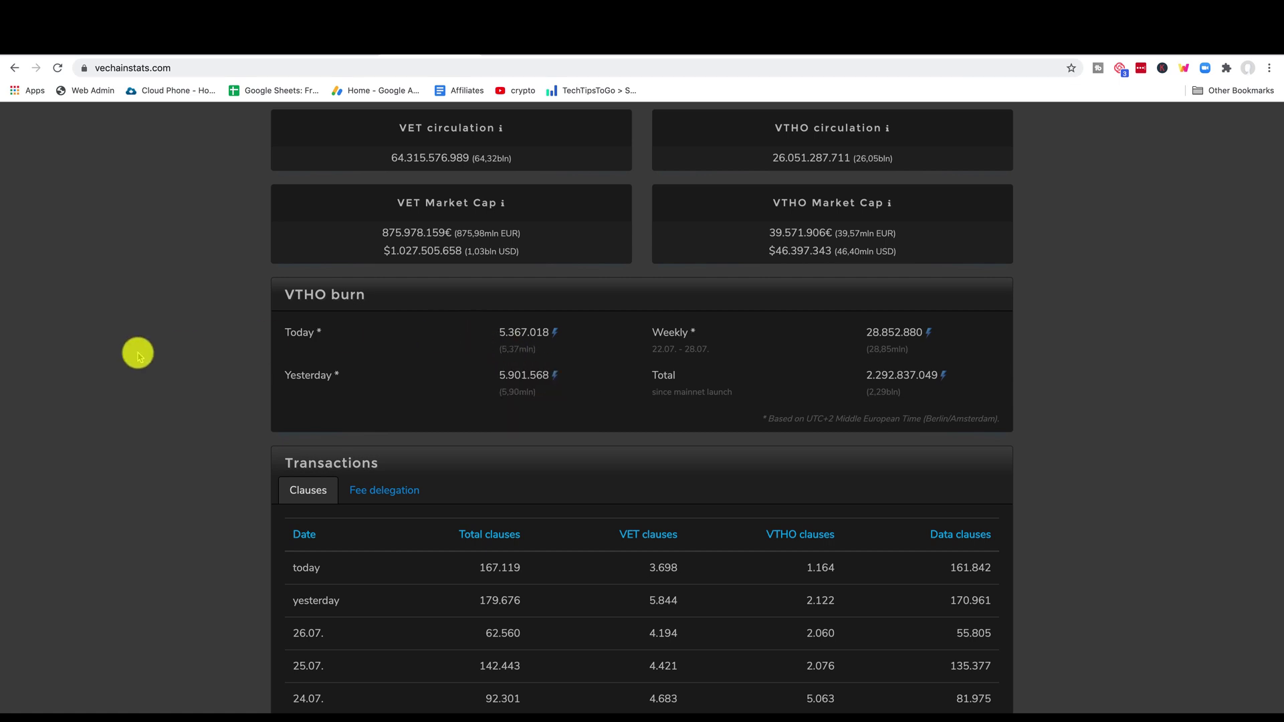
{"action": "scroll", "coordinate": [137, 354], "scroll_direction": "up", "scroll_amount": 3}
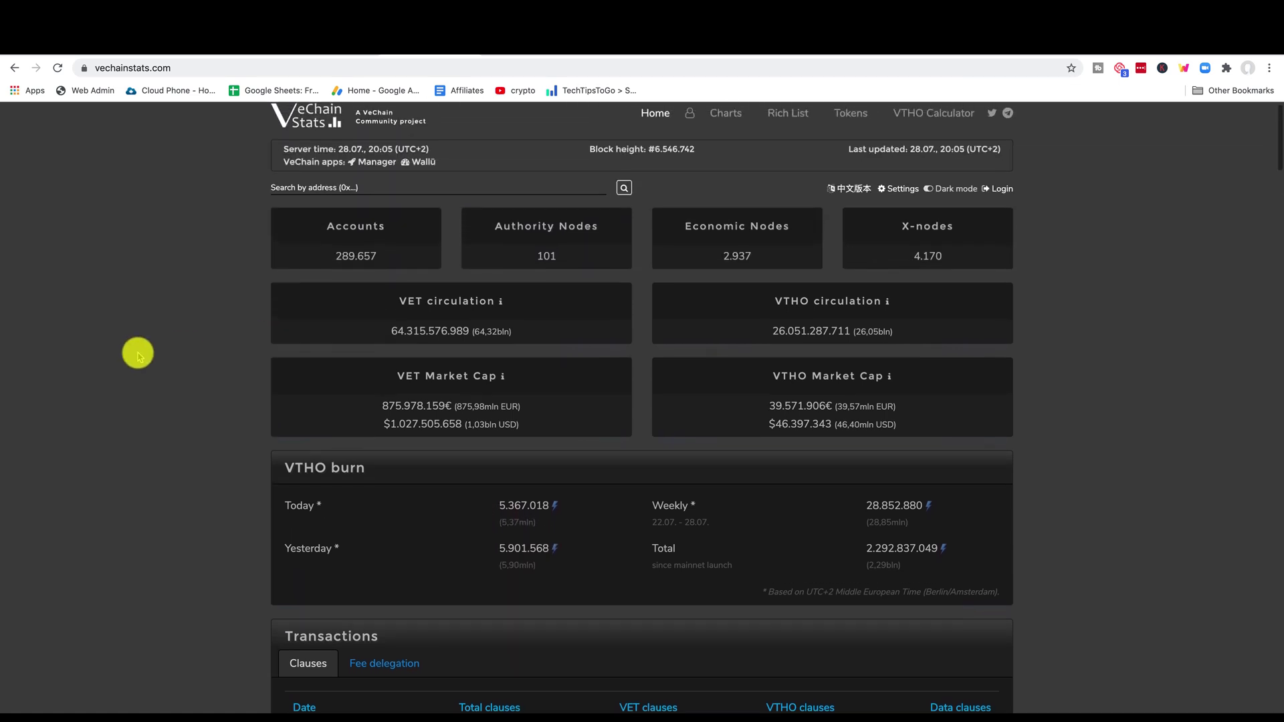